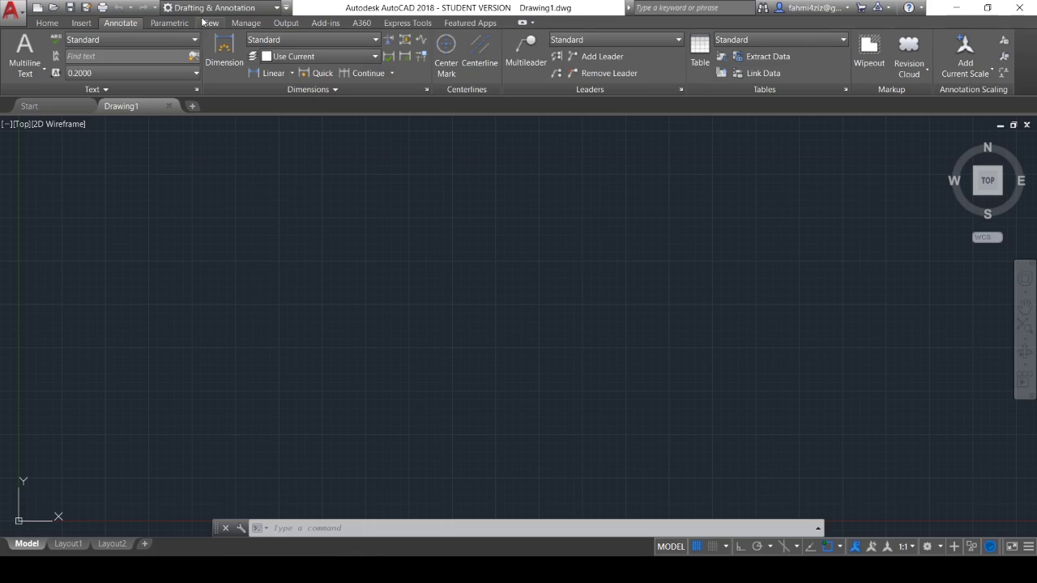
- Browse the Home and Insert ribbon tabs, switching between them twice
{"action": "left_click", "coordinate": [51, 24]}
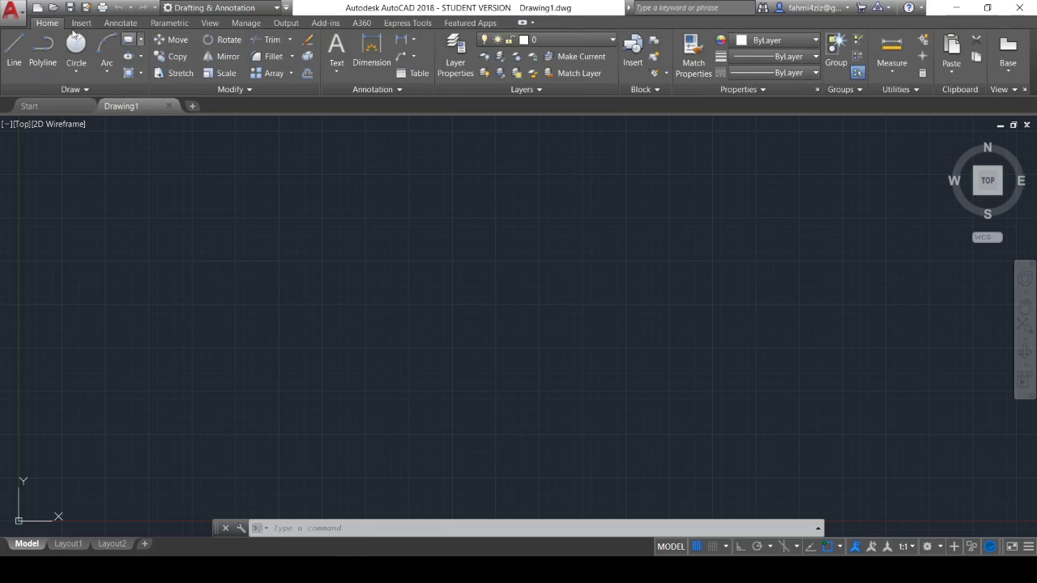
{"action": "left_click", "coordinate": [80, 23]}
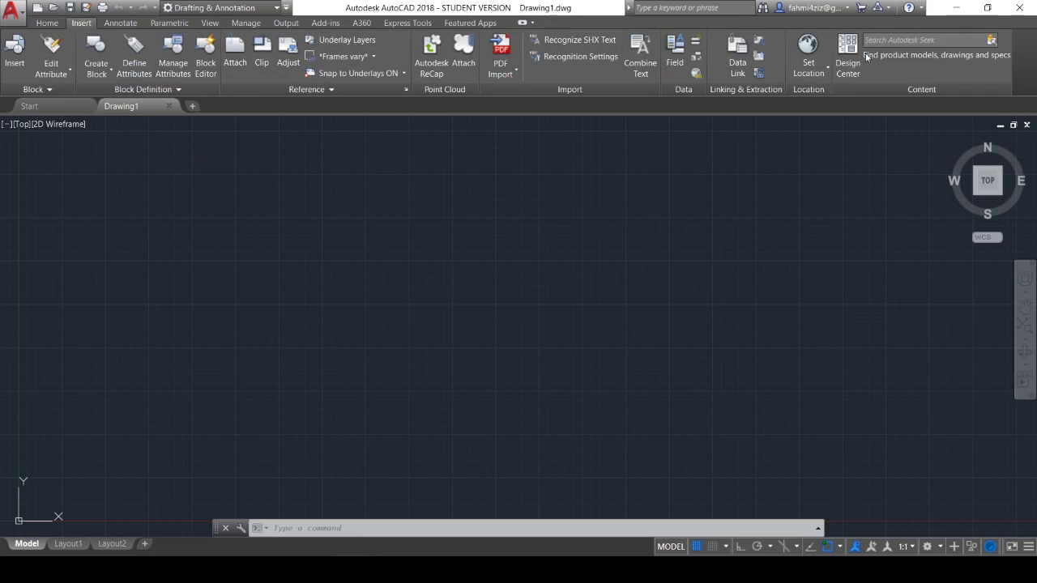
{"action": "left_click", "coordinate": [47, 25]}
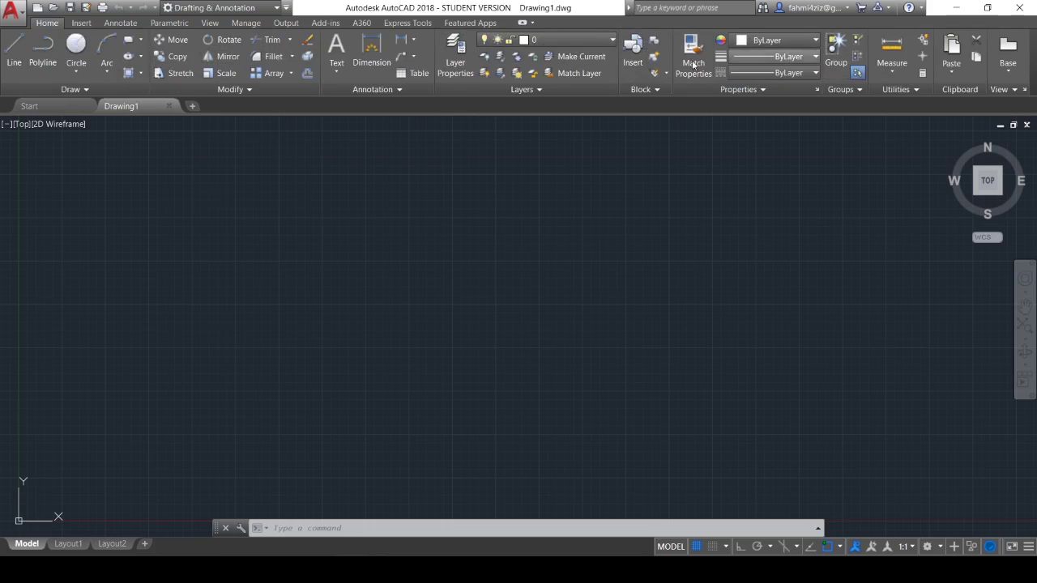
{"action": "left_click", "coordinate": [81, 23]}
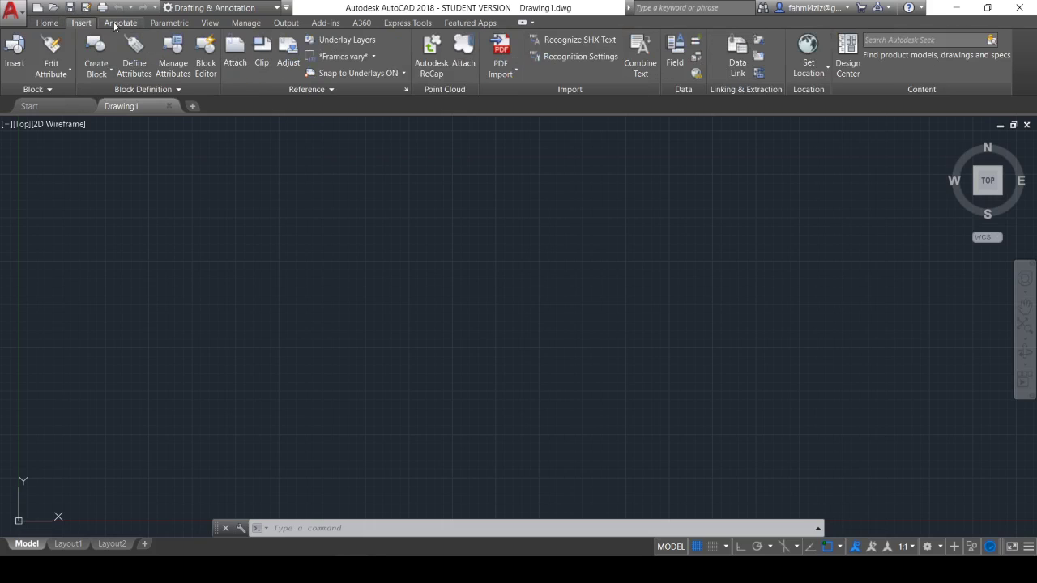
- Step through the Annotate, Parametric, View and Manage tabs, ending on Output
{"action": "left_click", "coordinate": [115, 25]}
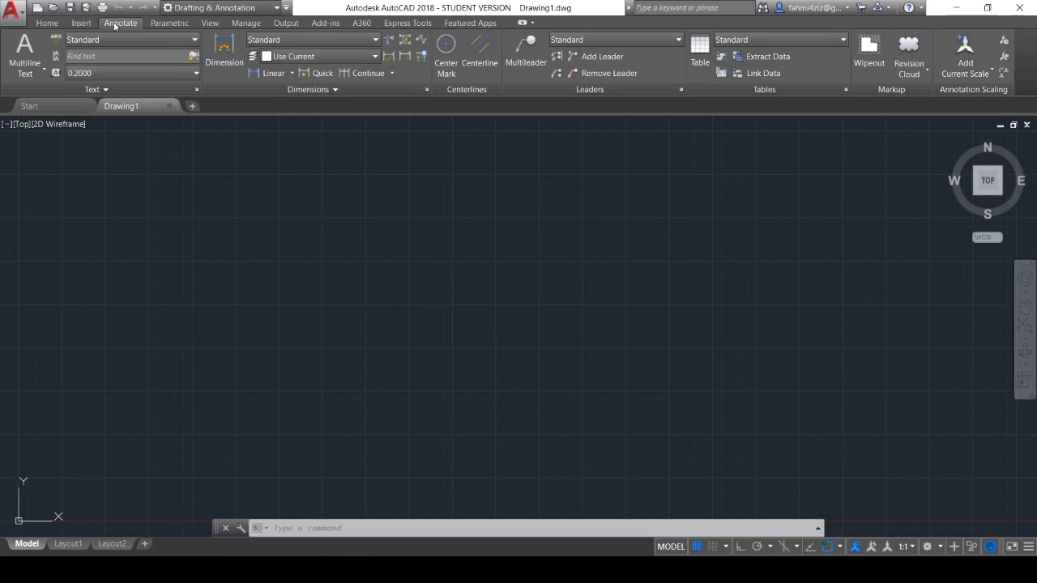
{"action": "left_click", "coordinate": [178, 26]}
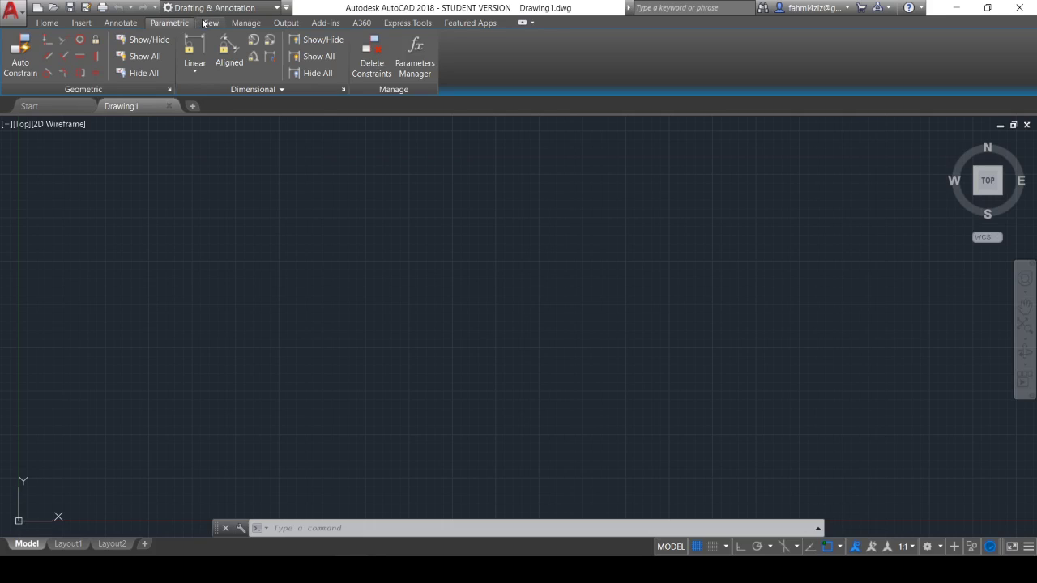
{"action": "left_click", "coordinate": [211, 24]}
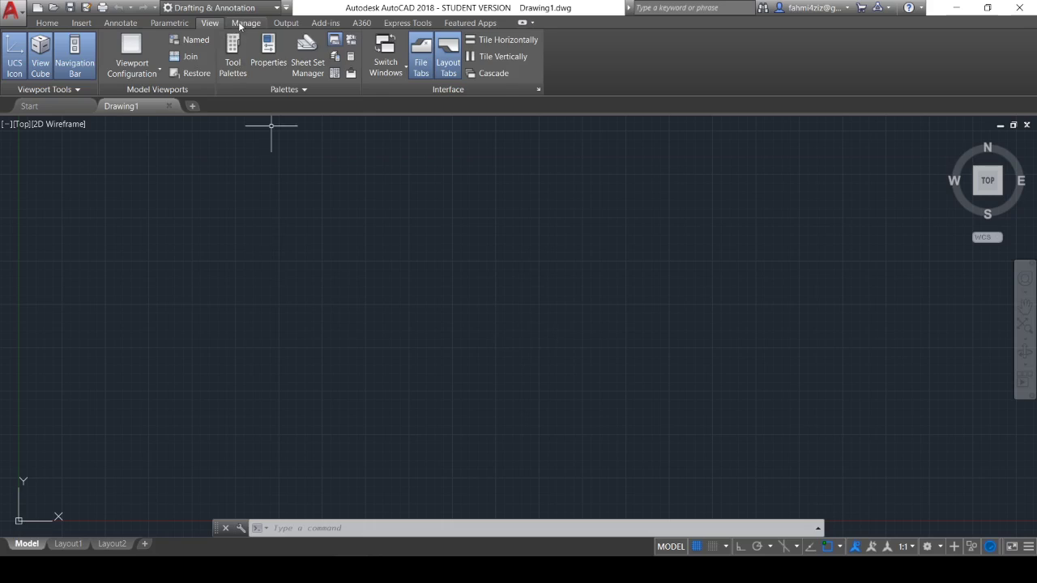
{"action": "left_click", "coordinate": [243, 23]}
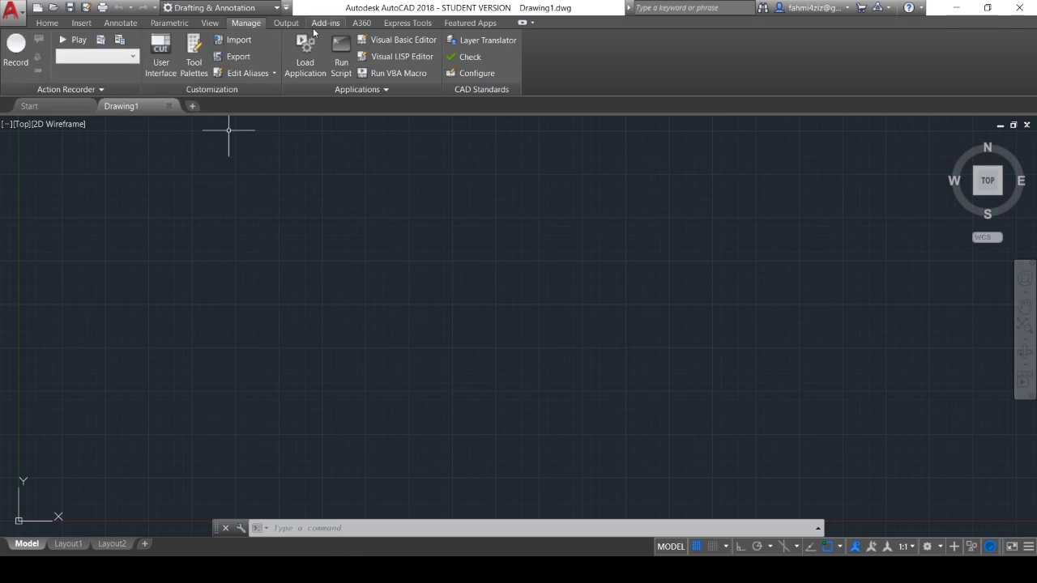
{"action": "left_click", "coordinate": [288, 24]}
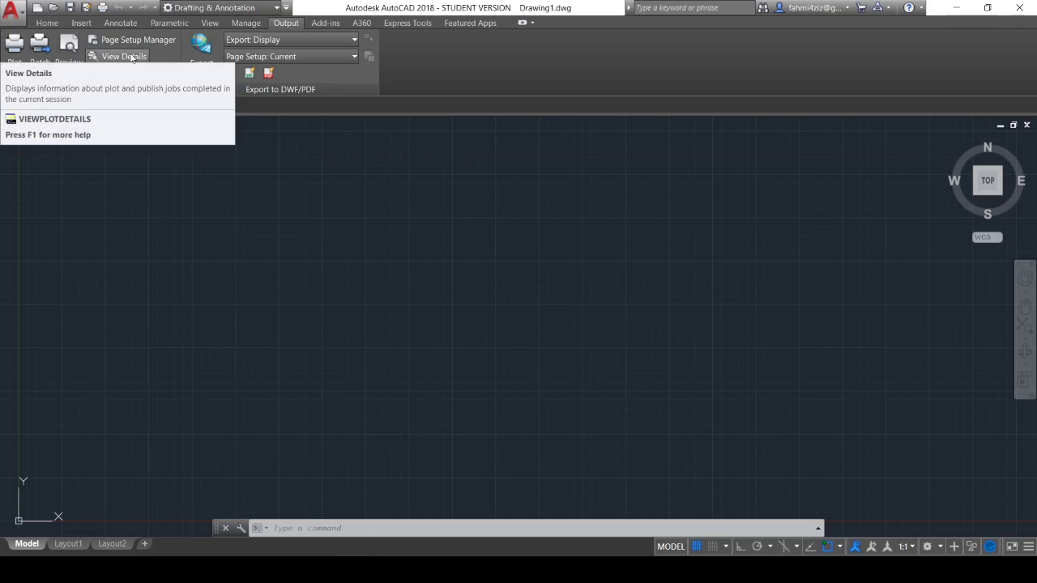
- Browse the Add-ins, A360 and Express Tools tabs, ending on Featured Apps
{"action": "left_click", "coordinate": [326, 23]}
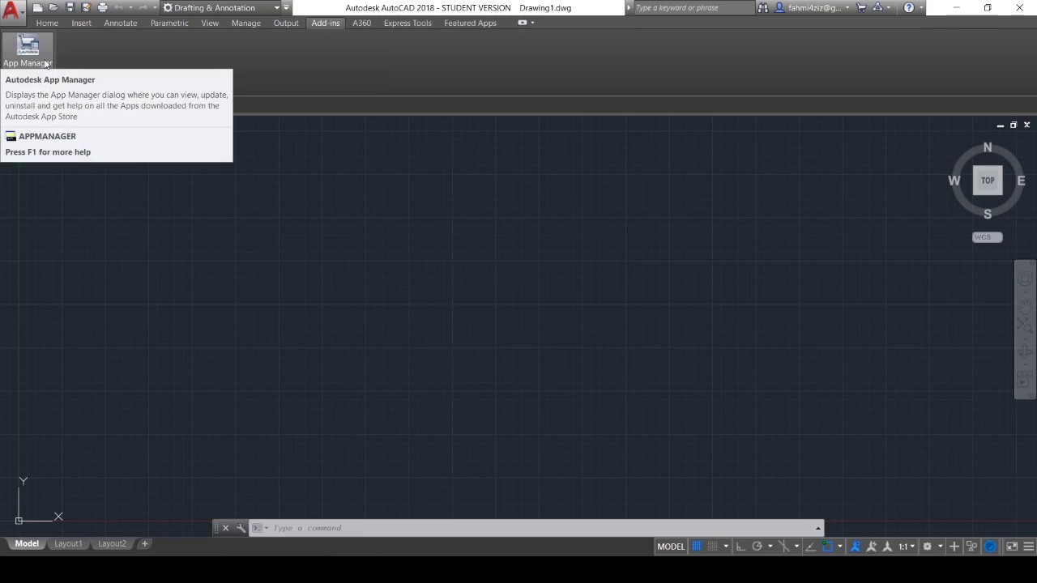
{"action": "left_click", "coordinate": [364, 24]}
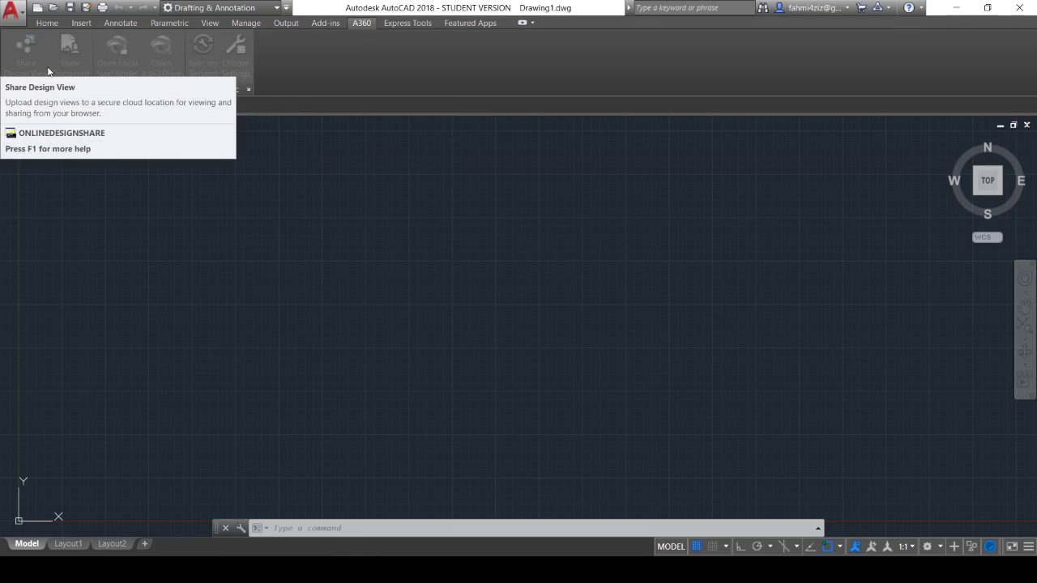
{"action": "left_click", "coordinate": [408, 22]}
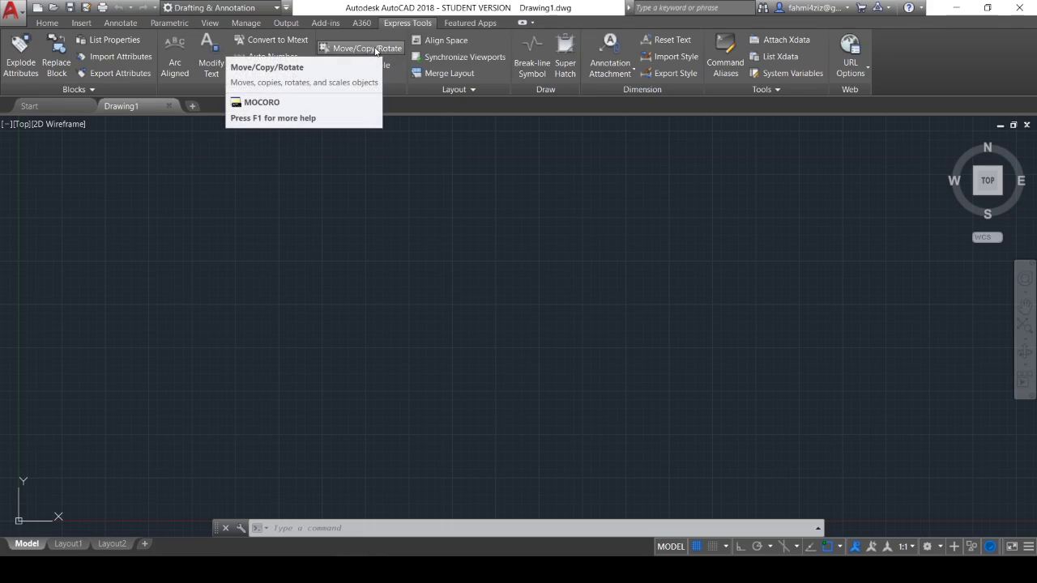
{"action": "left_click", "coordinate": [487, 25]}
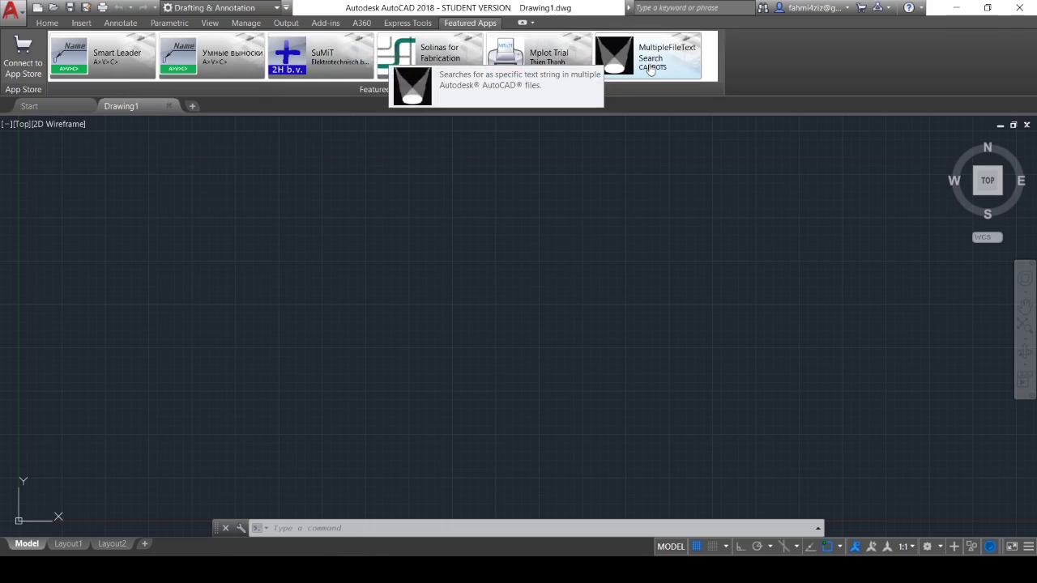
- Check and dismiss the ribbon minimize options, then return to the Home tab
{"action": "left_click", "coordinate": [532, 24]}
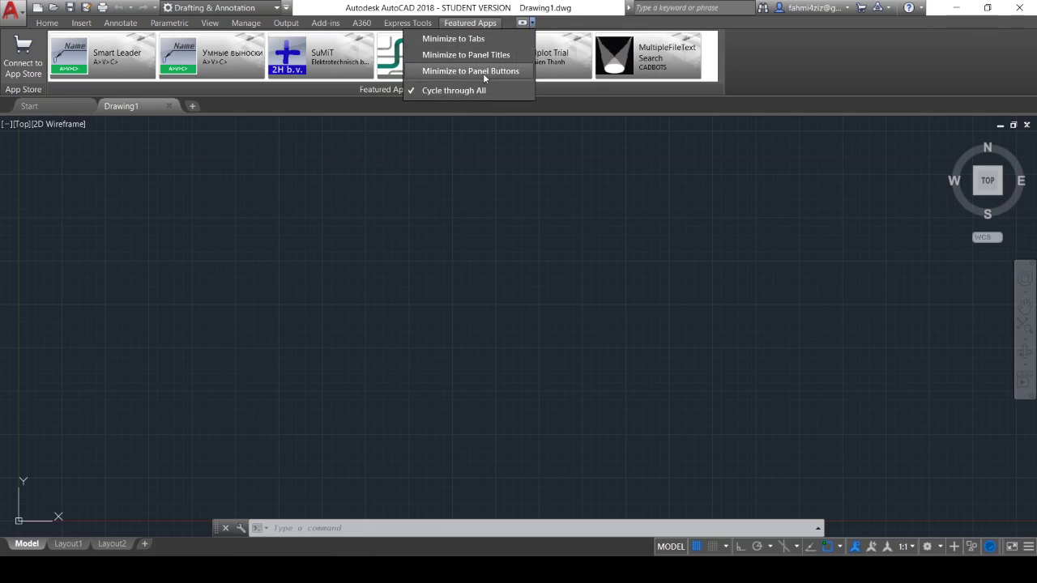
{"action": "left_click", "coordinate": [709, 29]}
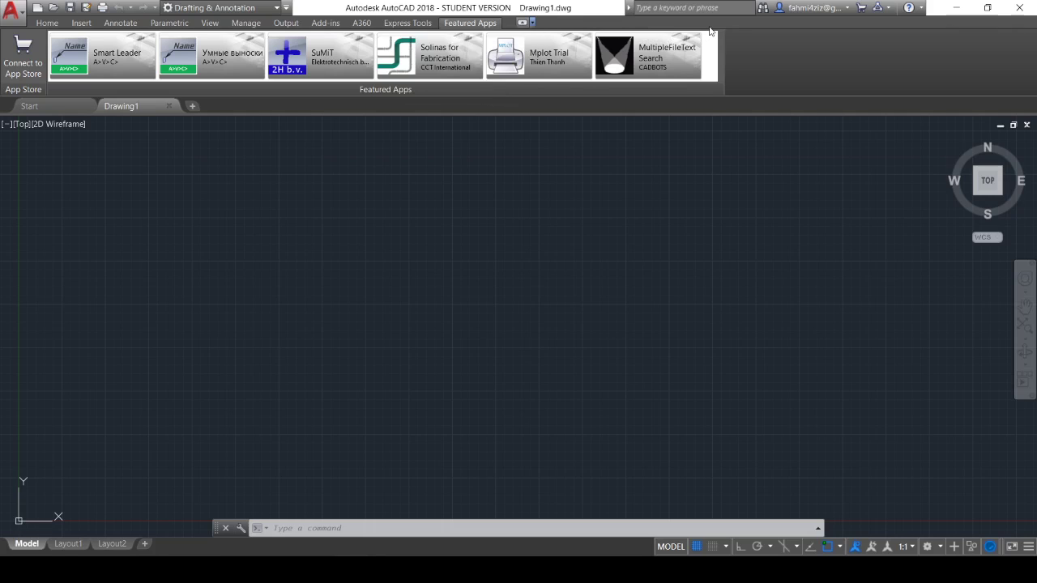
{"action": "left_click", "coordinate": [47, 22]}
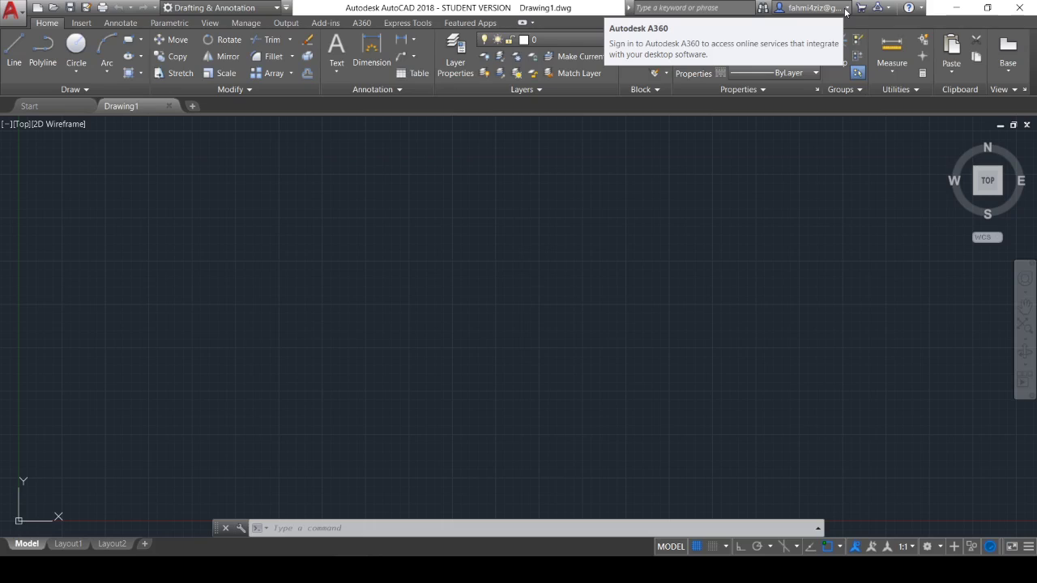
{"action": "left_click", "coordinate": [889, 10]}
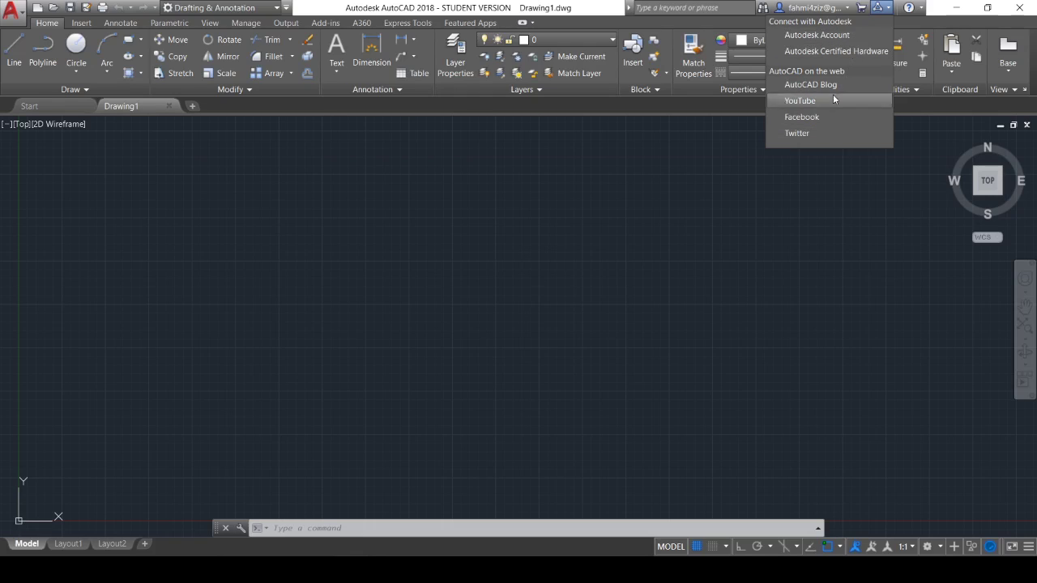
{"action": "left_click", "coordinate": [691, 22]}
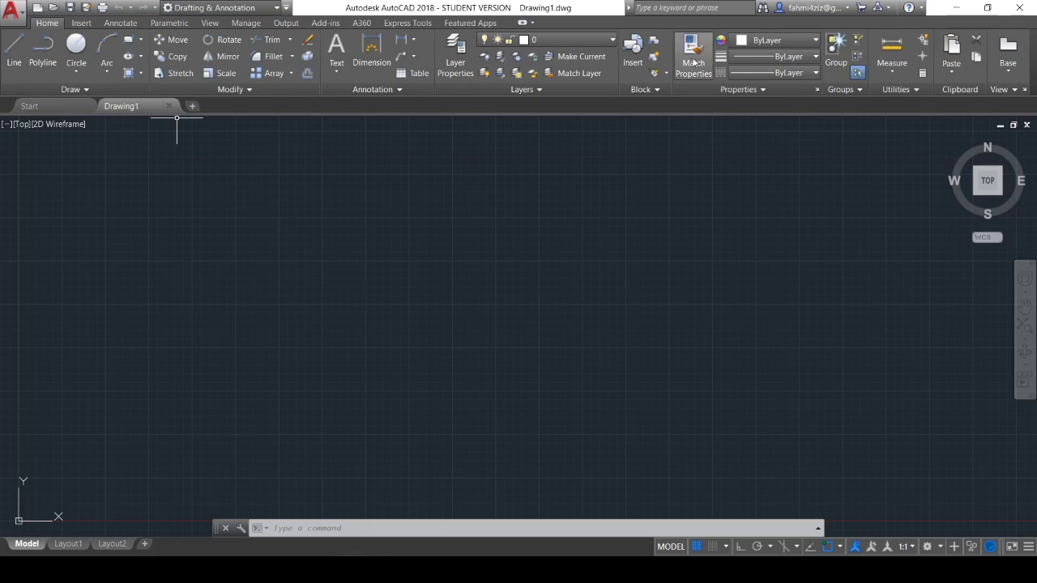
{"action": "left_click", "coordinate": [802, 42]}
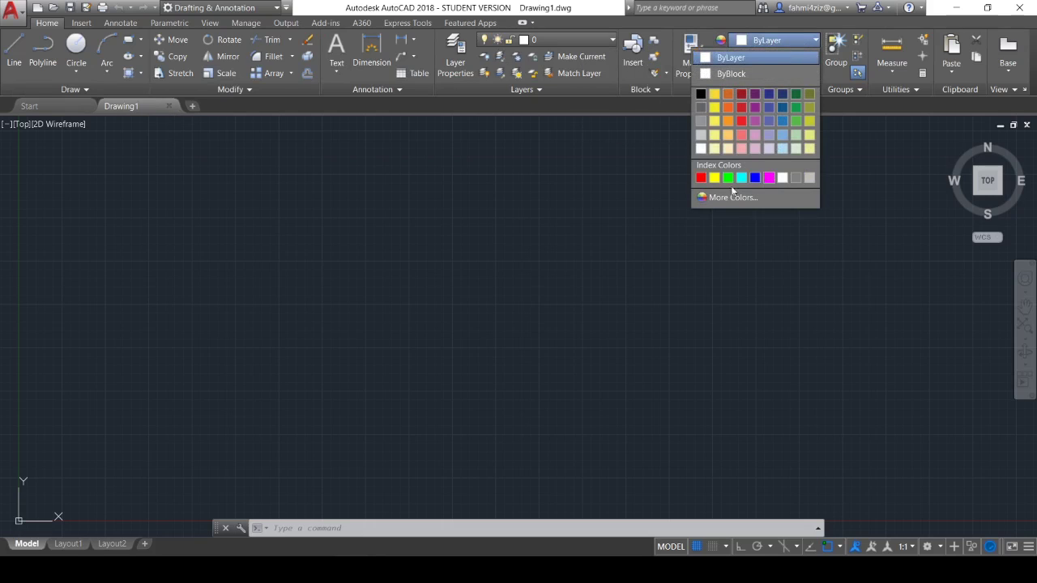
{"action": "left_click", "coordinate": [627, 75]}
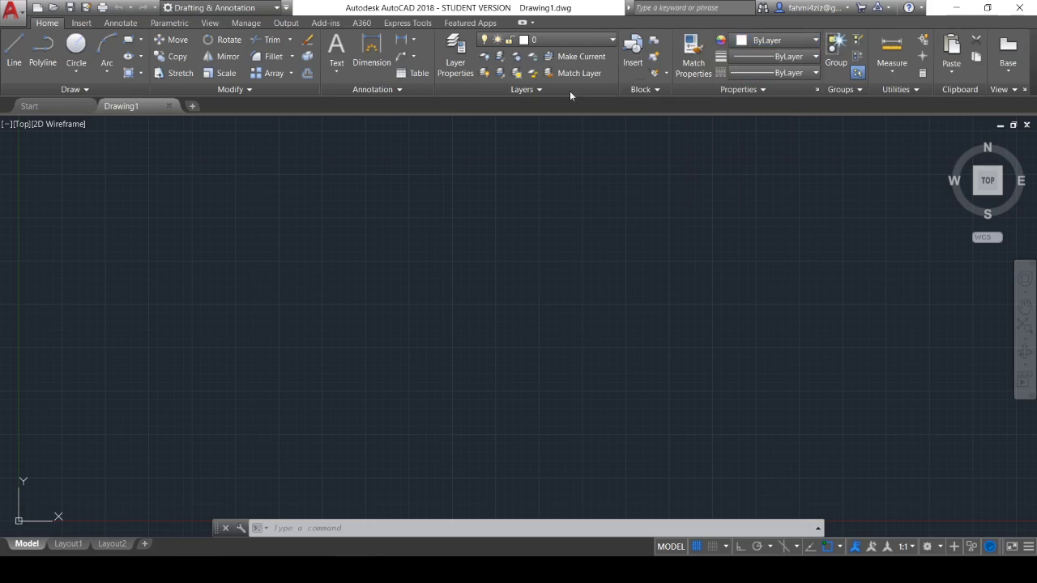
{"action": "left_click", "coordinate": [810, 57]}
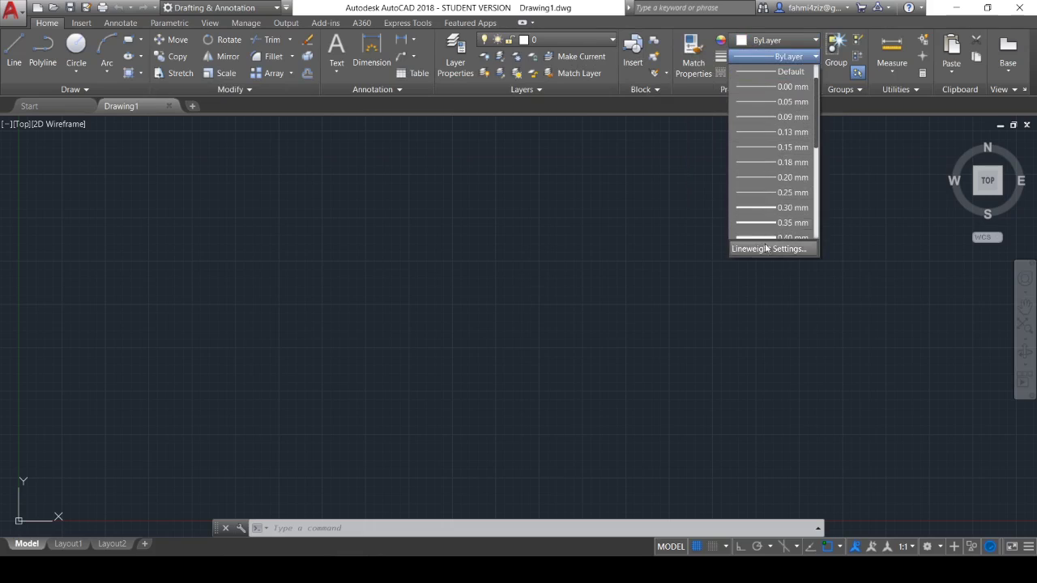
{"action": "left_click", "coordinate": [697, 113]}
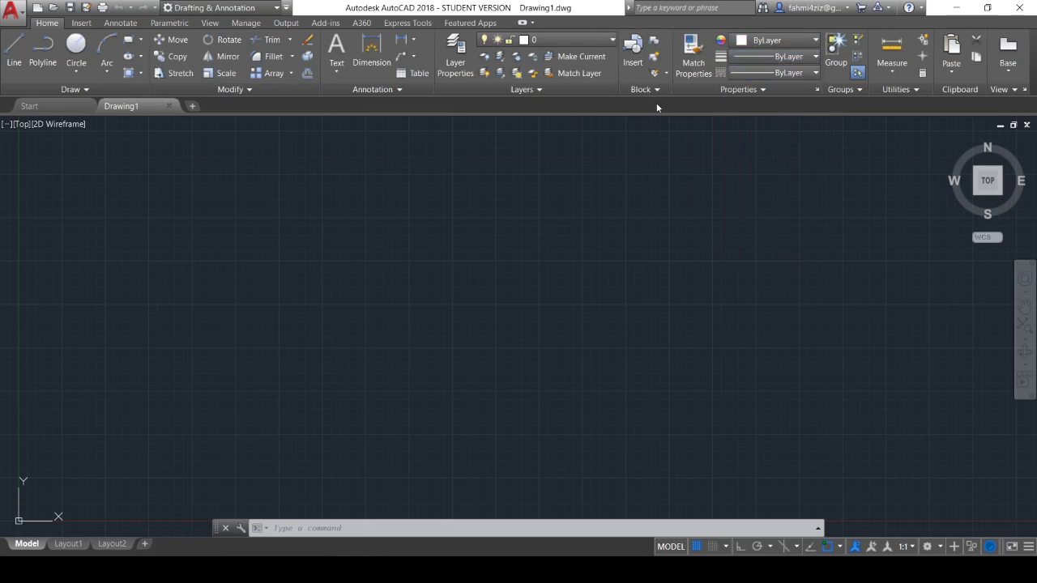
{"action": "left_click", "coordinate": [86, 89]}
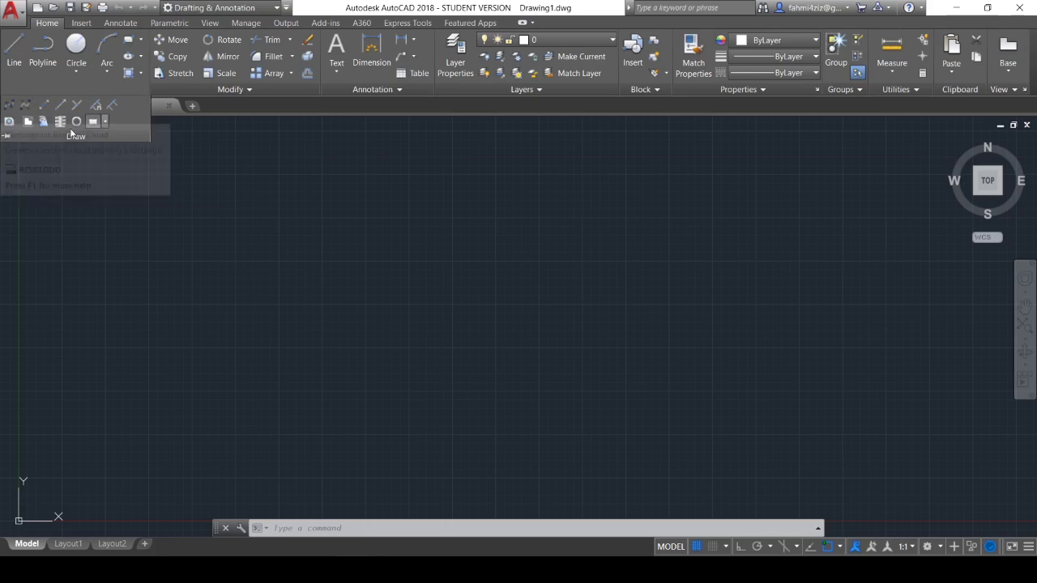
{"action": "left_click", "coordinate": [206, 88]}
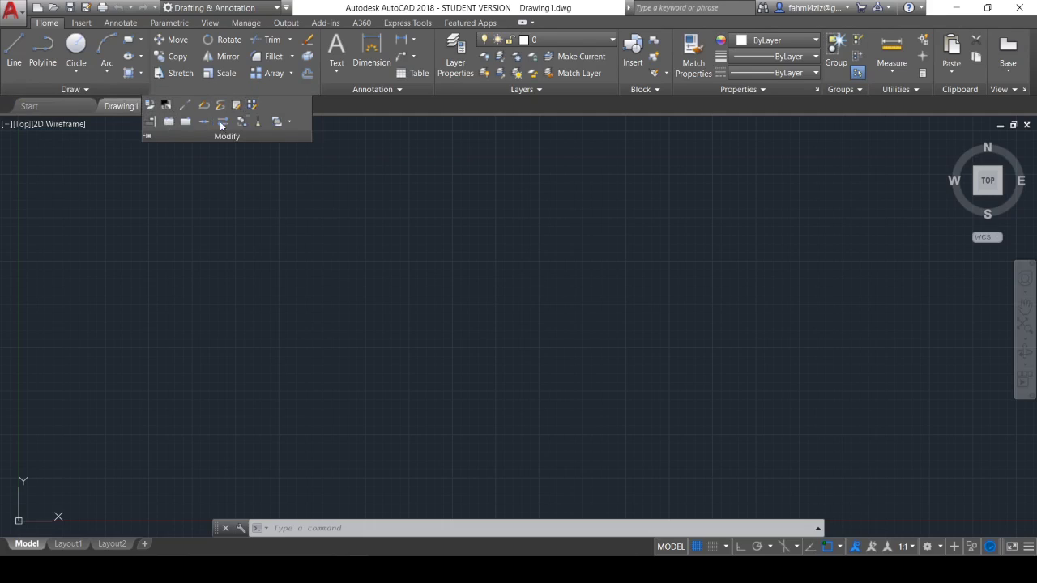
{"action": "left_click", "coordinate": [370, 88]}
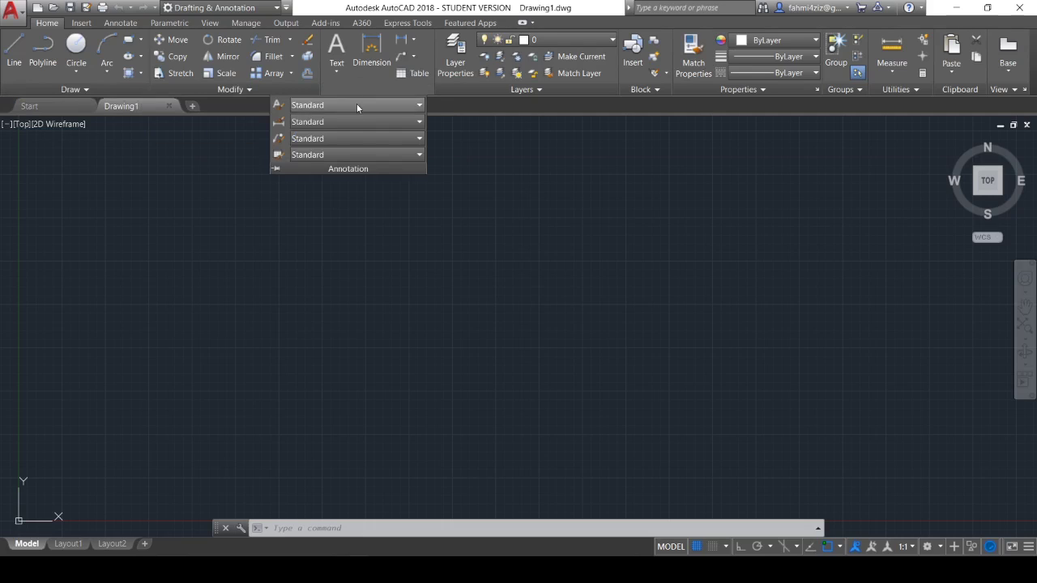
{"action": "left_click", "coordinate": [523, 90]}
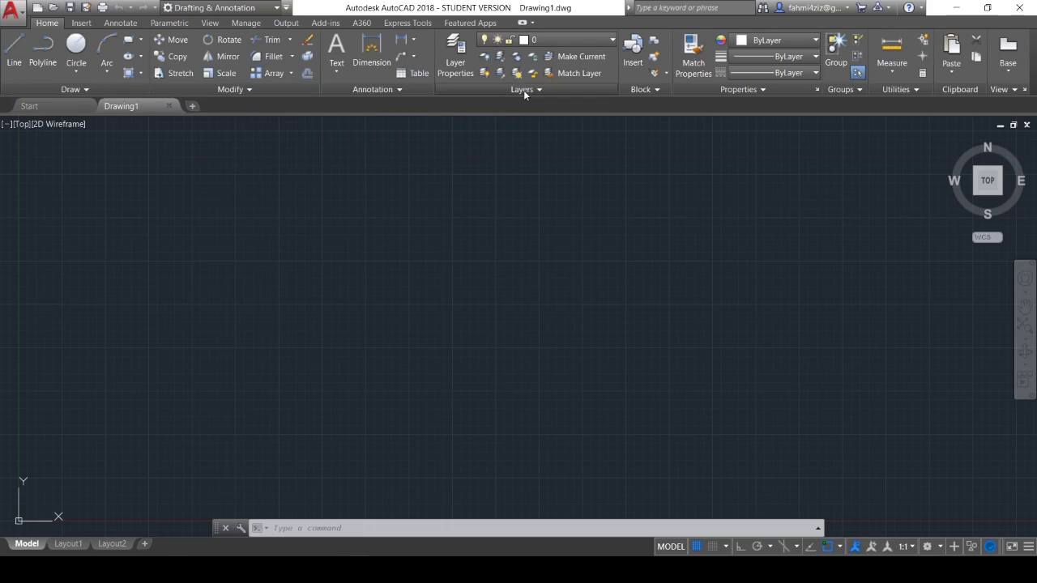
{"action": "left_click", "coordinate": [639, 90]}
{"action": "left_click", "coordinate": [730, 90]}
- Visit the Start page and Drawing1, then create the new blank Drawing2
{"action": "left_click", "coordinate": [51, 108]}
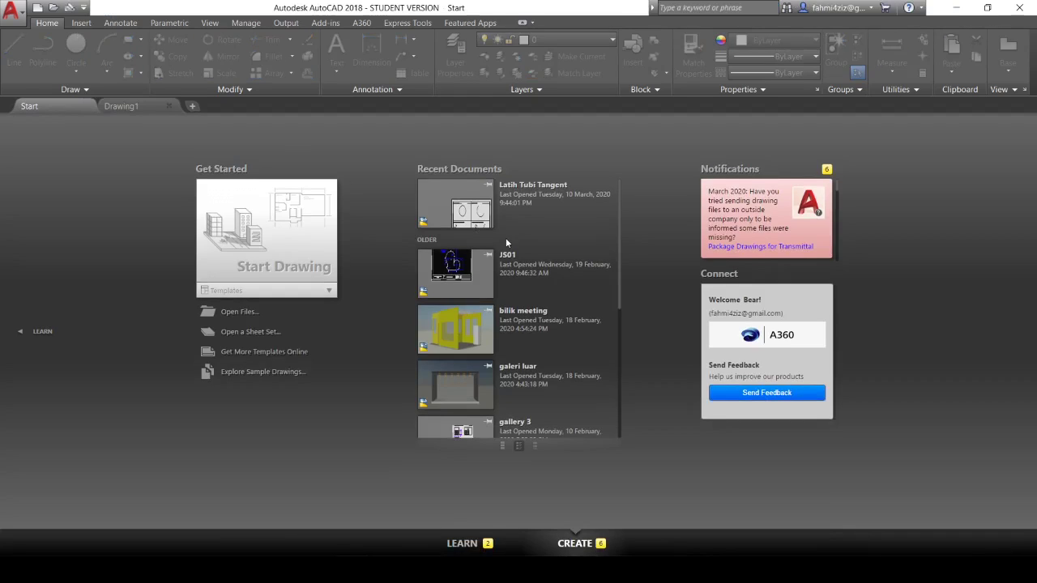
{"action": "left_click", "coordinate": [128, 104]}
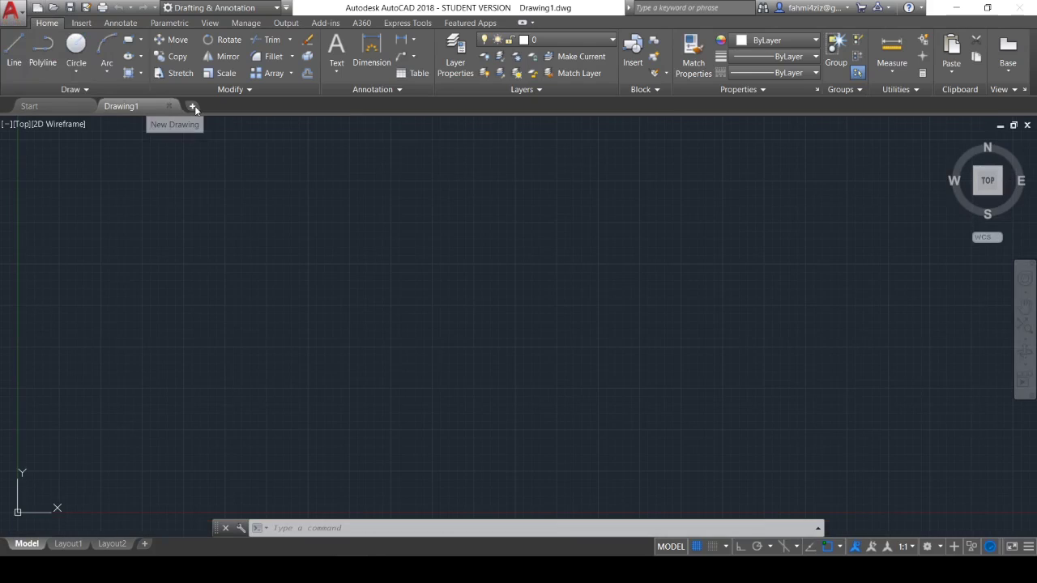
{"action": "left_click", "coordinate": [193, 106]}
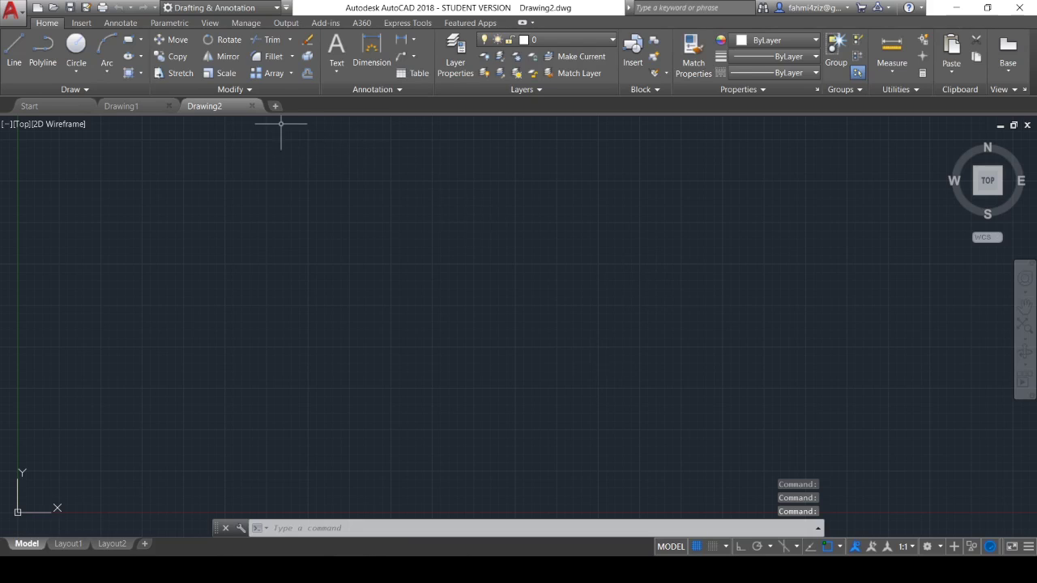
- Make Drawing1 the active drawing tab again
{"action": "left_click", "coordinate": [128, 106]}
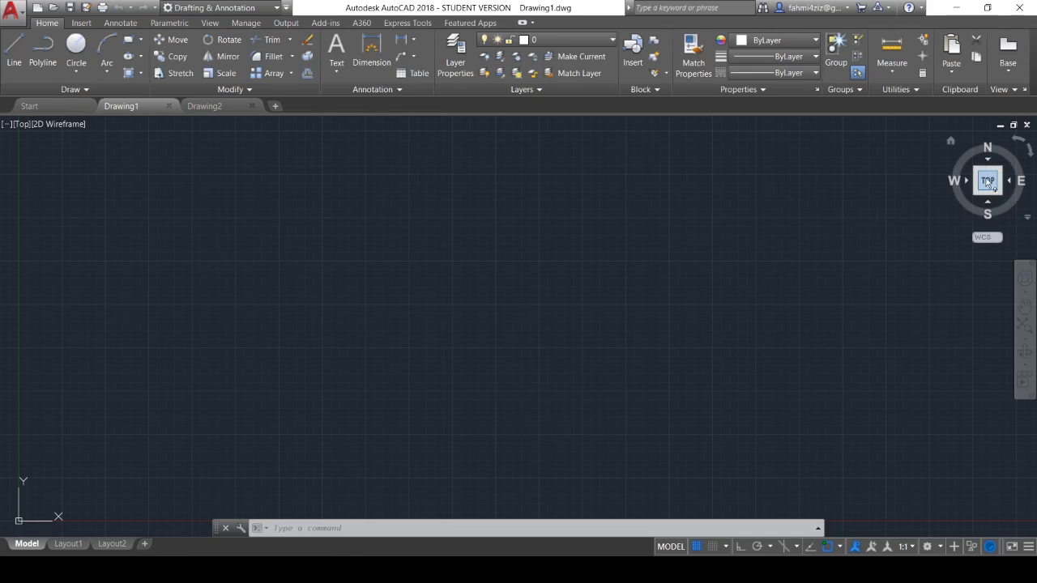
- In SW Isometric, draw a closed four-line outline with Ortho on, then view from Top
{"action": "mouse_move", "coordinate": [980, 192]}
{"action": "left_click", "coordinate": [975, 194]}
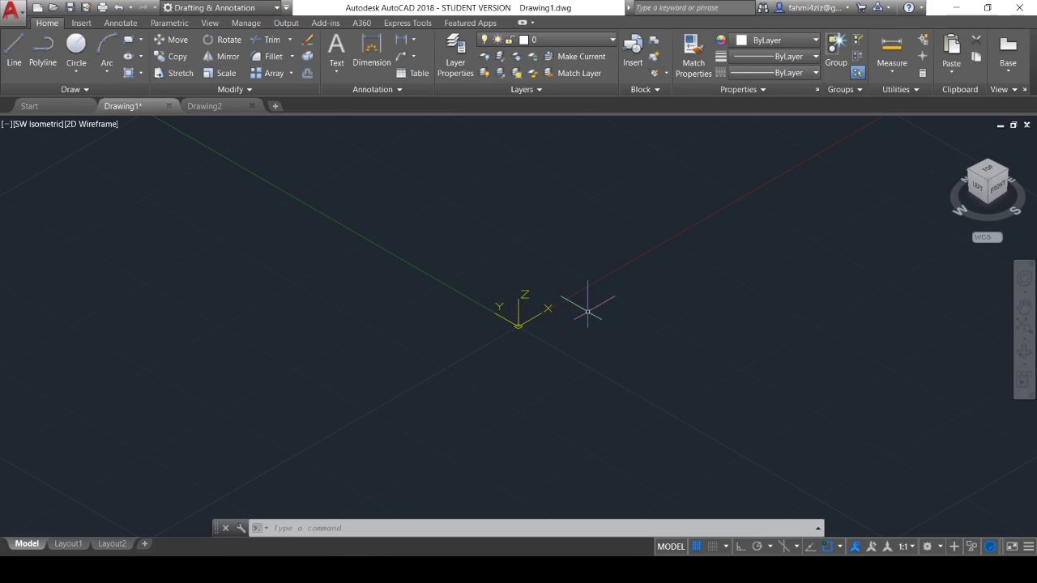
{"action": "left_click", "coordinate": [16, 50]}
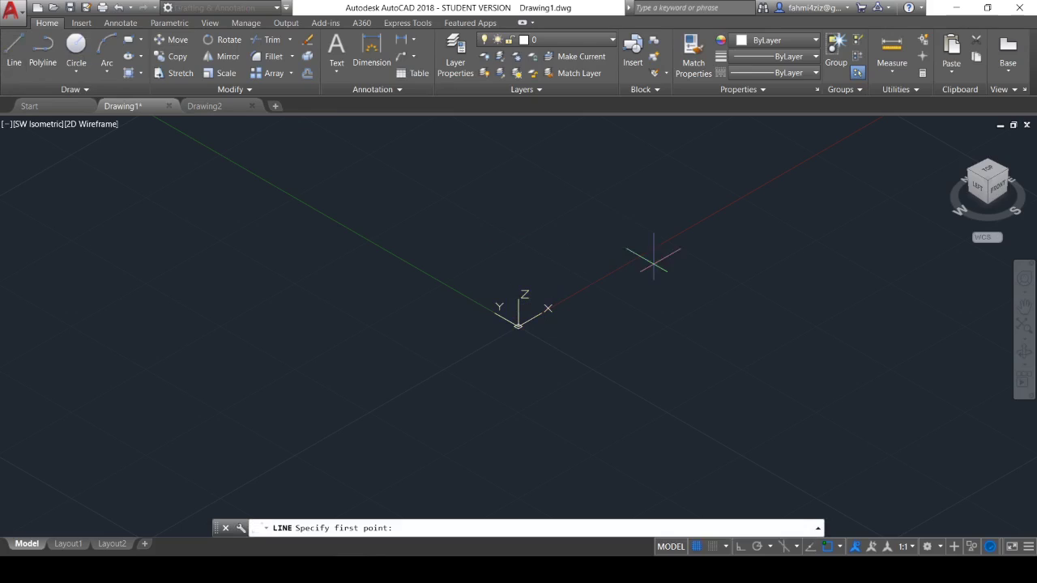
{"action": "left_click", "coordinate": [589, 284]}
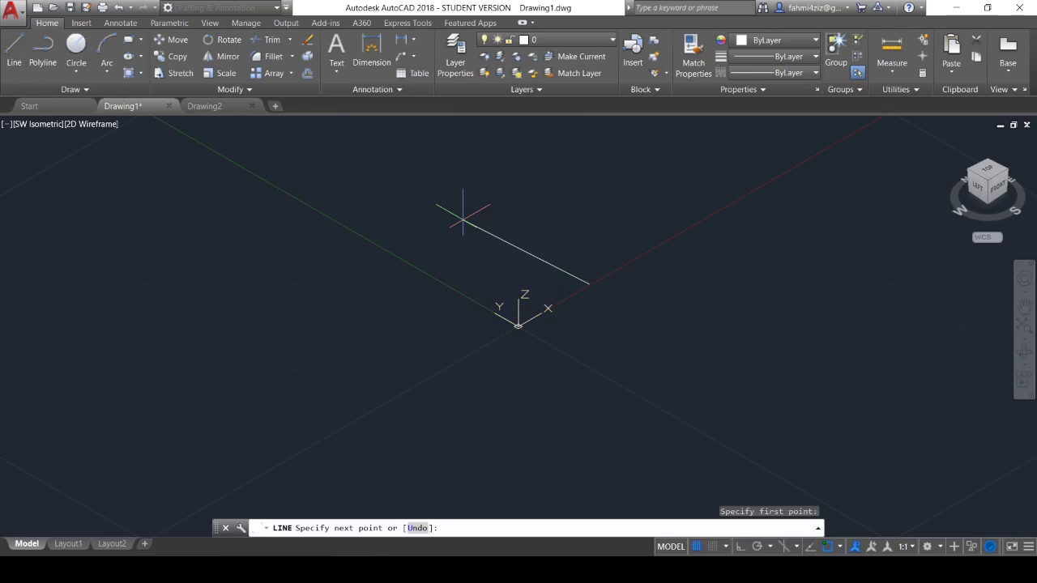
{"action": "key", "text": "F8"}
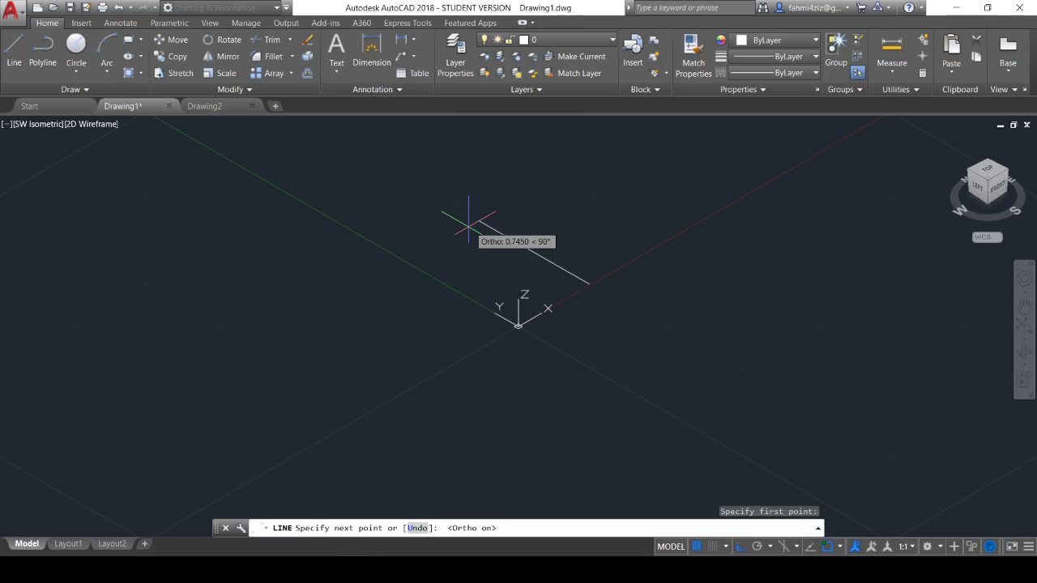
{"action": "left_click", "coordinate": [478, 222]}
{"action": "left_click", "coordinate": [601, 155]}
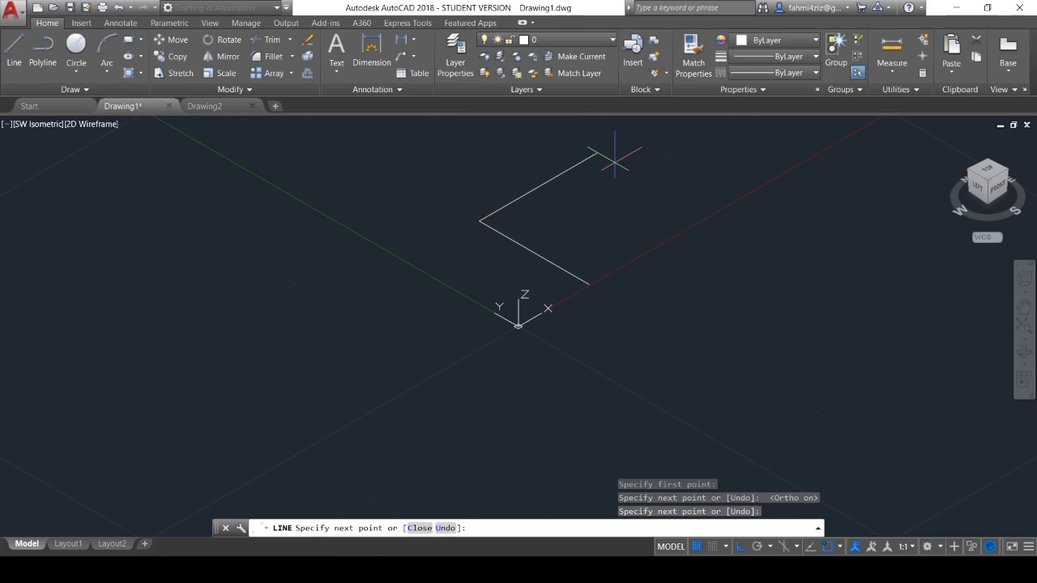
{"action": "left_click", "coordinate": [741, 238]}
{"action": "left_click", "coordinate": [590, 285]}
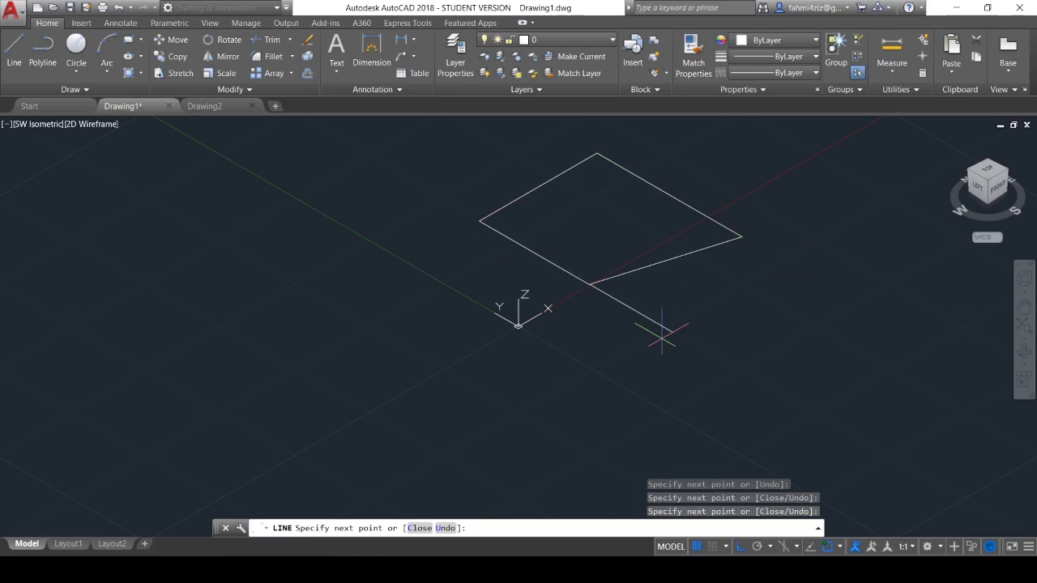
{"action": "key", "text": "Escape"}
{"action": "mouse_move", "coordinate": [987, 185]}
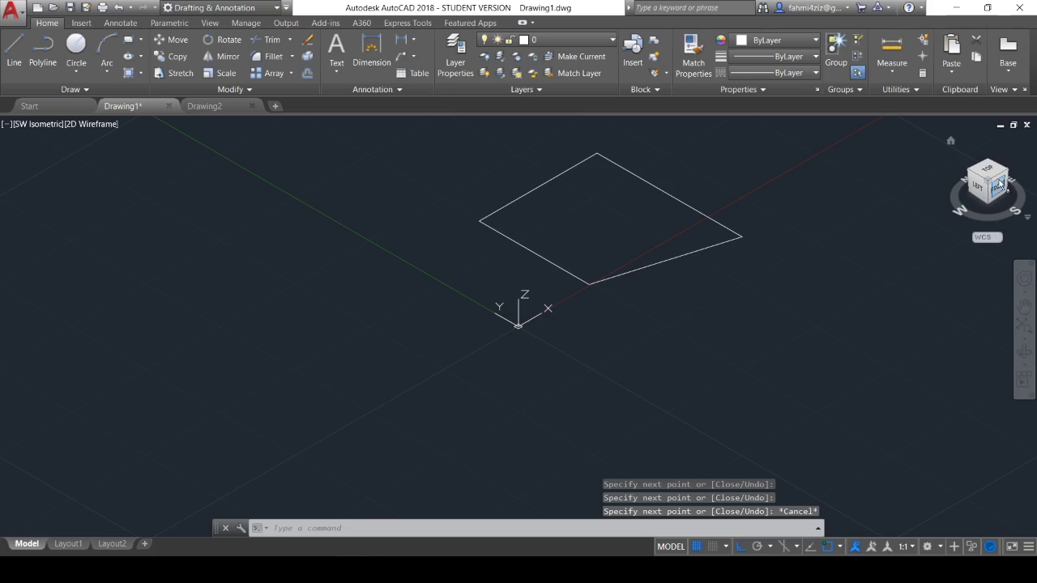
{"action": "left_click", "coordinate": [994, 174]}
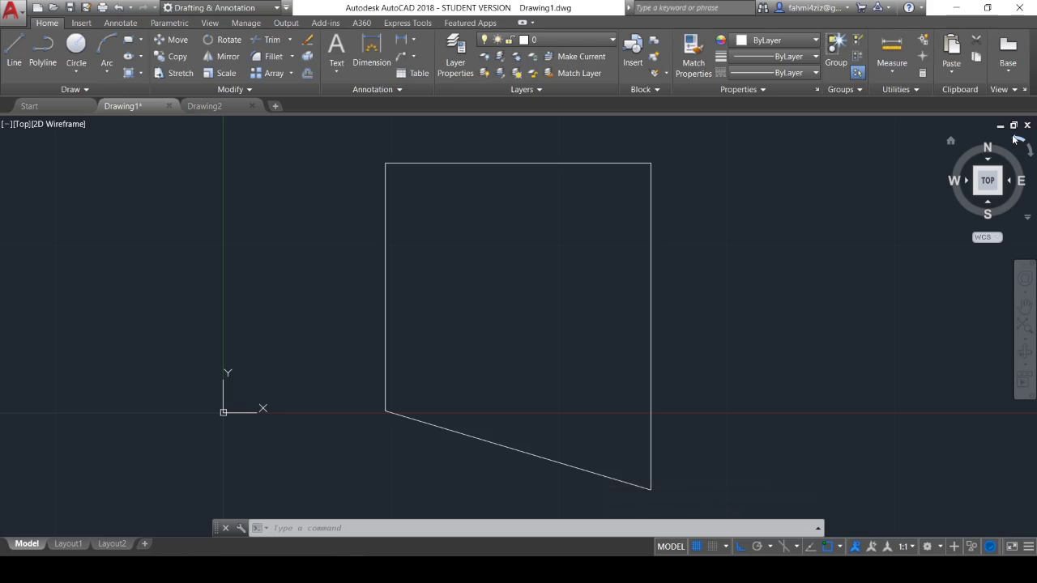
- Rotate the ViewCube and back, then window-select and delete the four-line outline
{"action": "left_click", "coordinate": [1015, 141]}
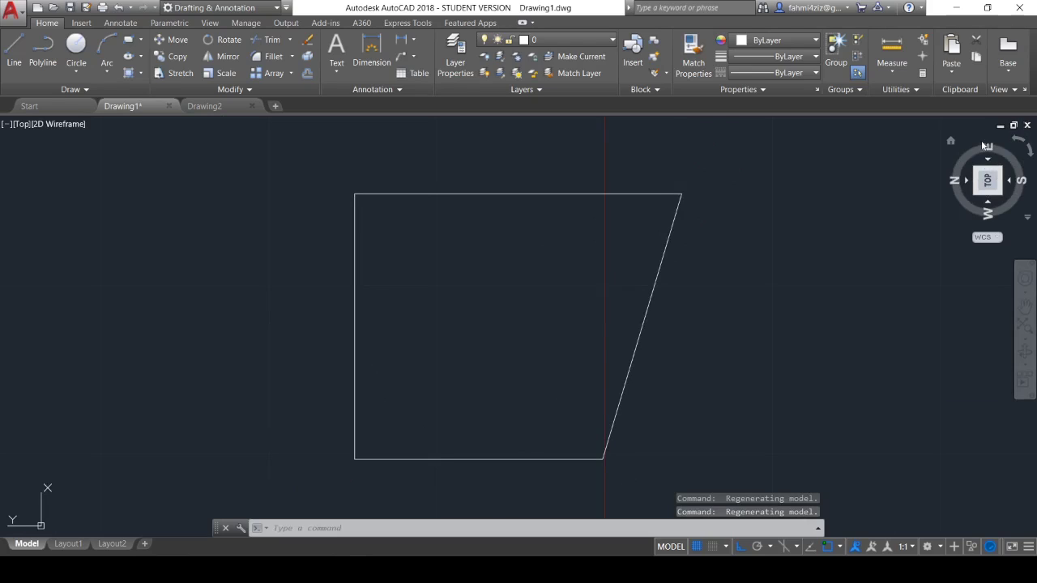
{"action": "left_click", "coordinate": [1030, 153]}
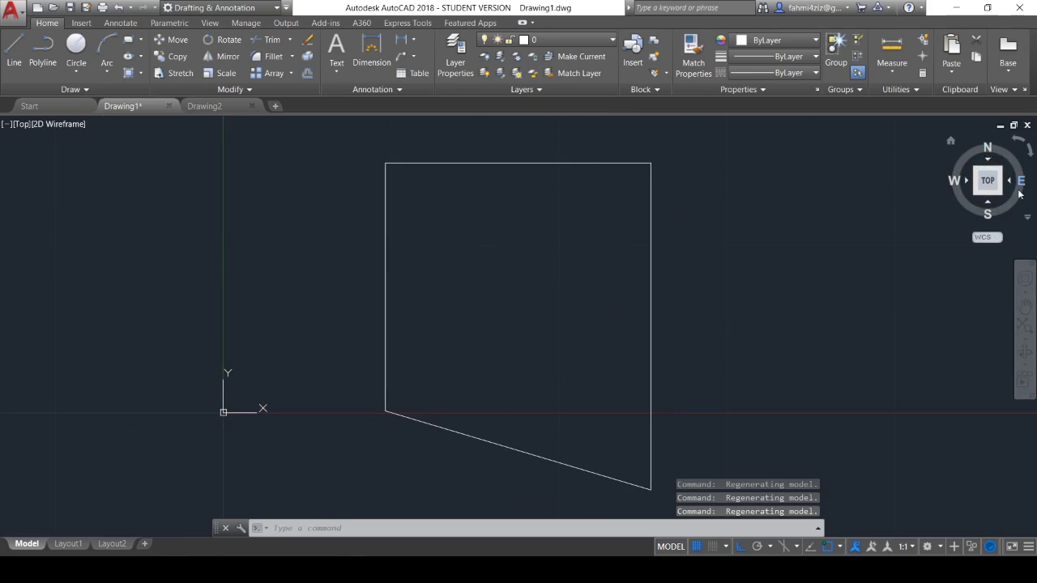
{"action": "left_click", "coordinate": [316, 137]}
{"action": "left_click", "coordinate": [679, 503]}
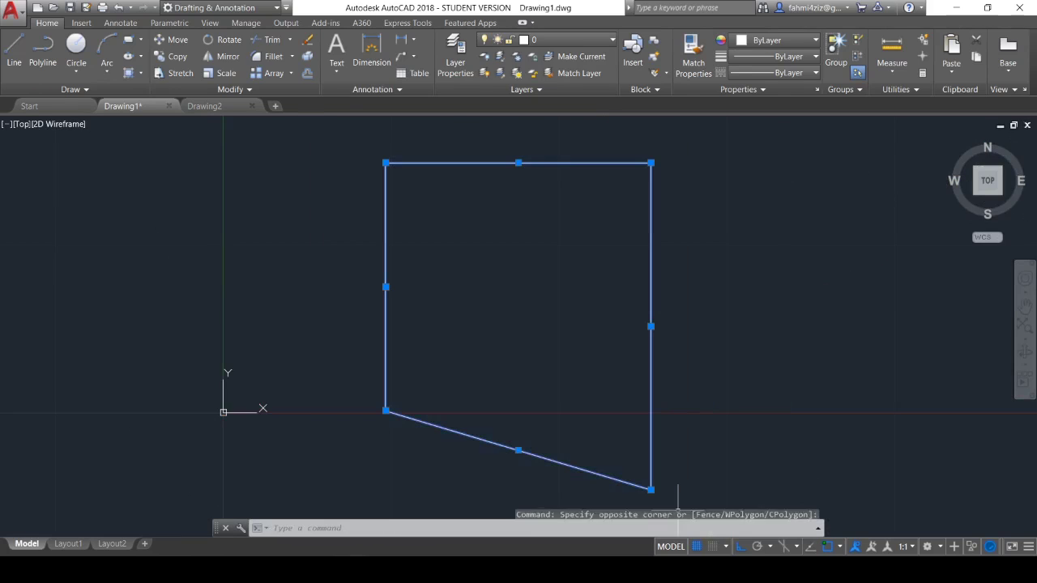
{"action": "key", "text": "Delete"}
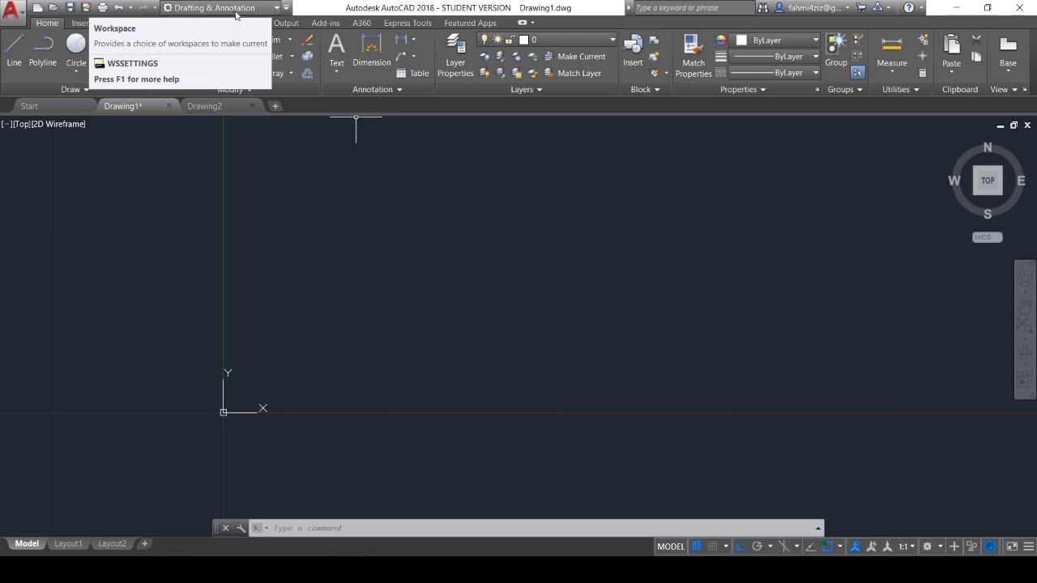
{"action": "left_click", "coordinate": [278, 9]}
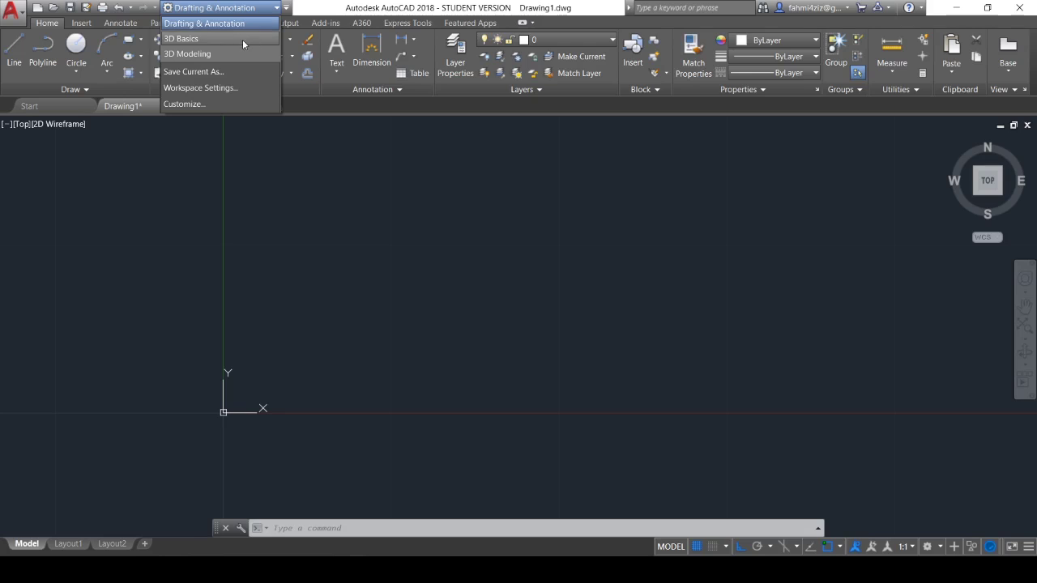
{"action": "left_click", "coordinate": [243, 44]}
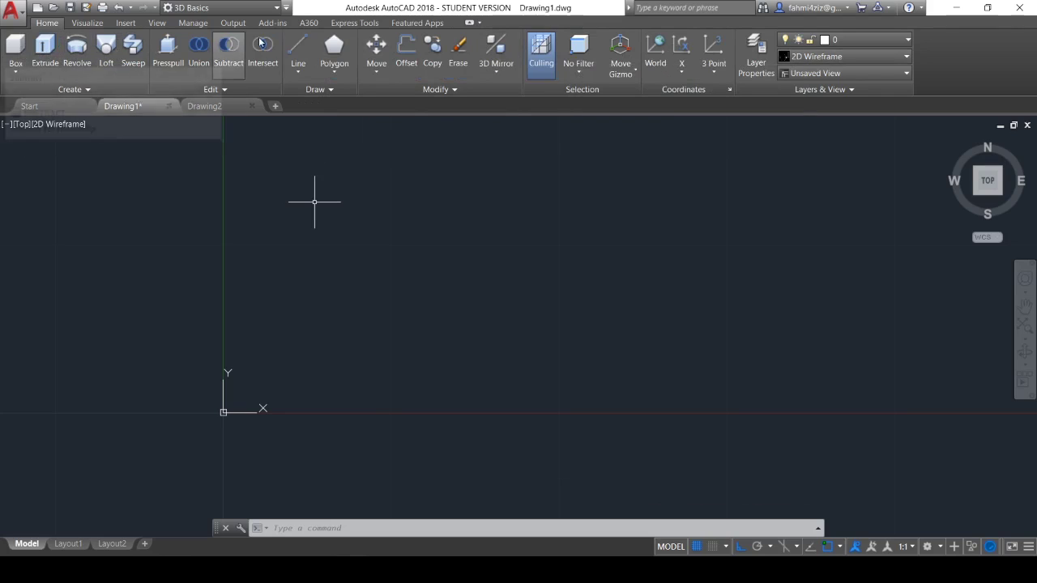
{"action": "left_click", "coordinate": [277, 10]}
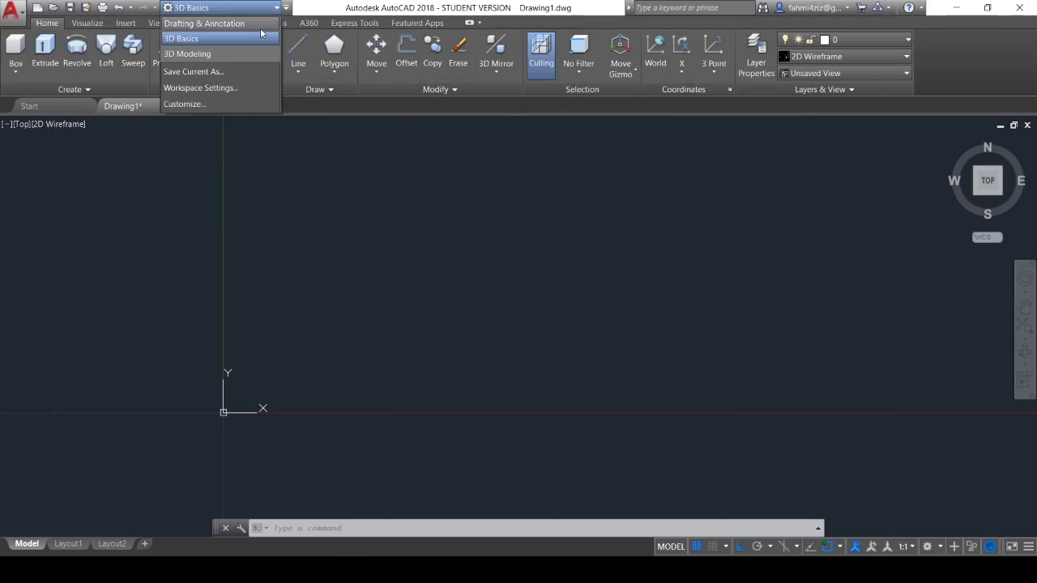
{"action": "left_click", "coordinate": [256, 53]}
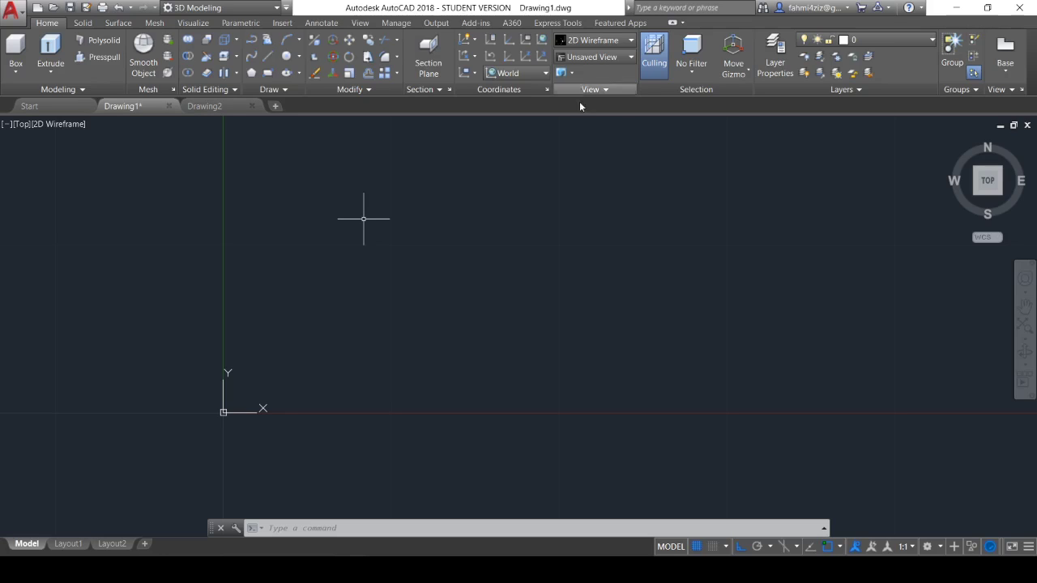
{"action": "left_click", "coordinate": [264, 7]}
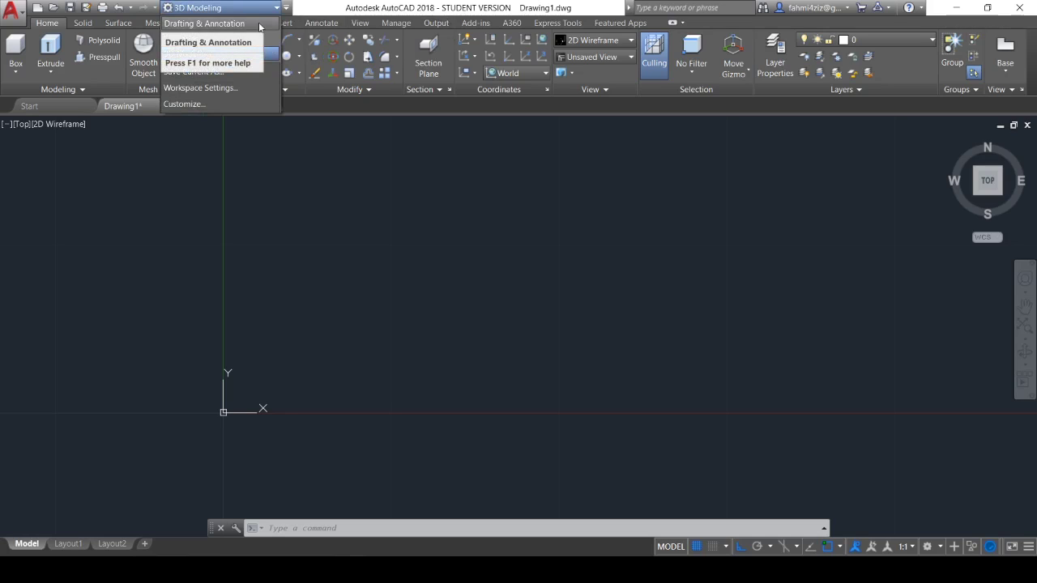
{"action": "left_click", "coordinate": [259, 27]}
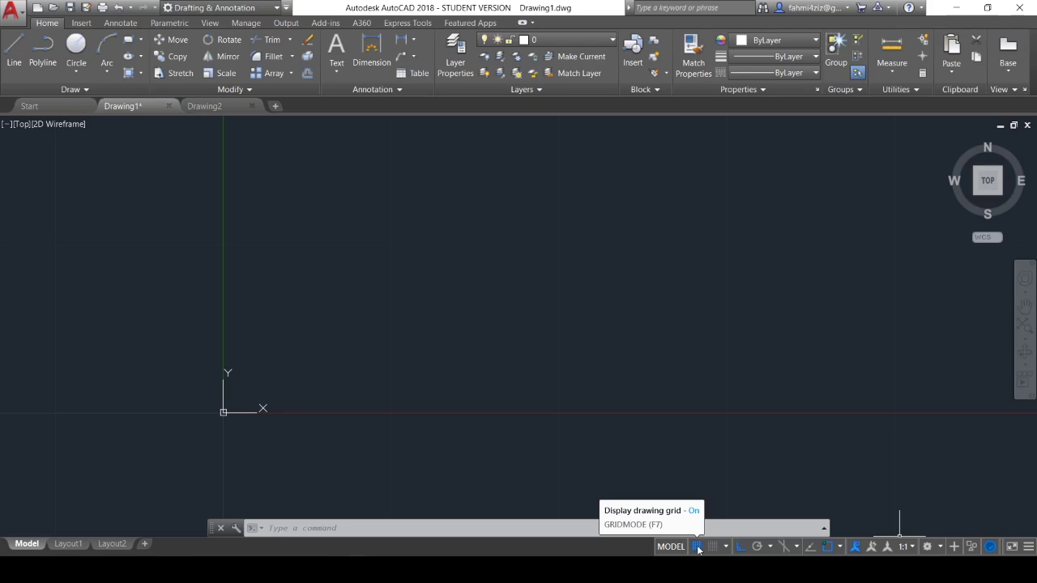
- Toggle the grid off and on, check the Snap options, and start Line
{"action": "left_click", "coordinate": [697, 547]}
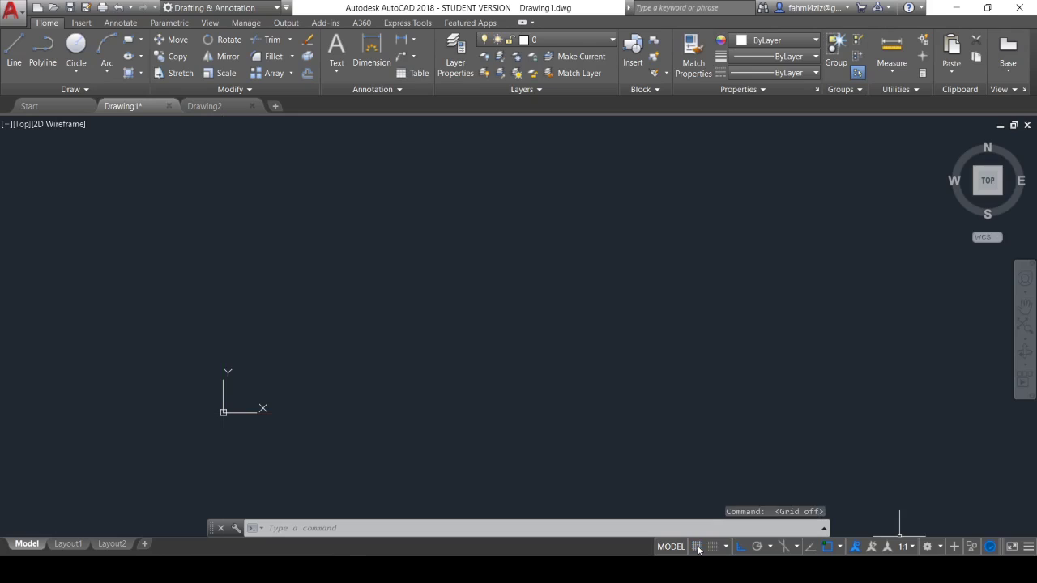
{"action": "left_click", "coordinate": [697, 547]}
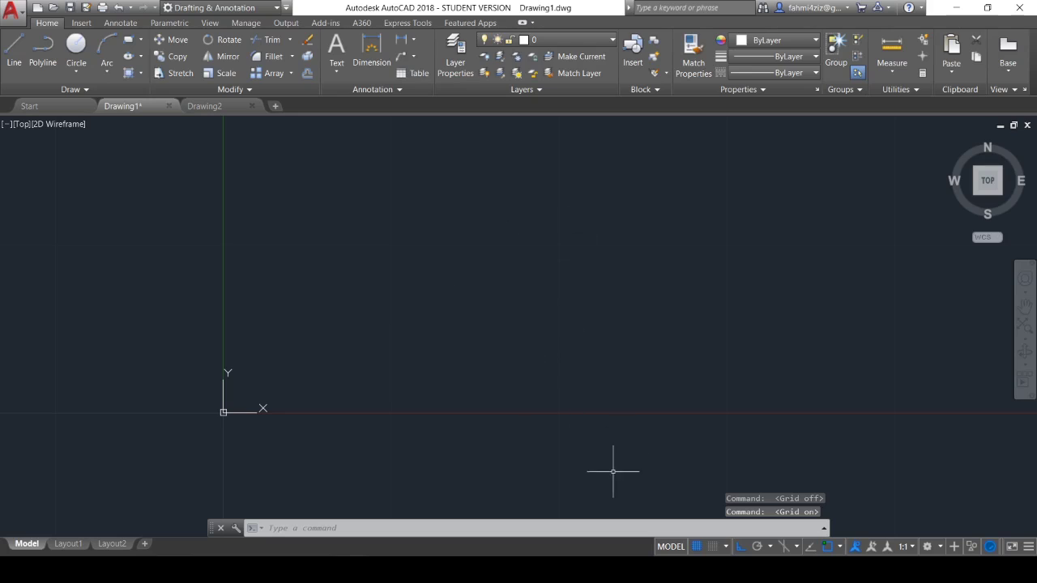
{"action": "left_click", "coordinate": [726, 547]}
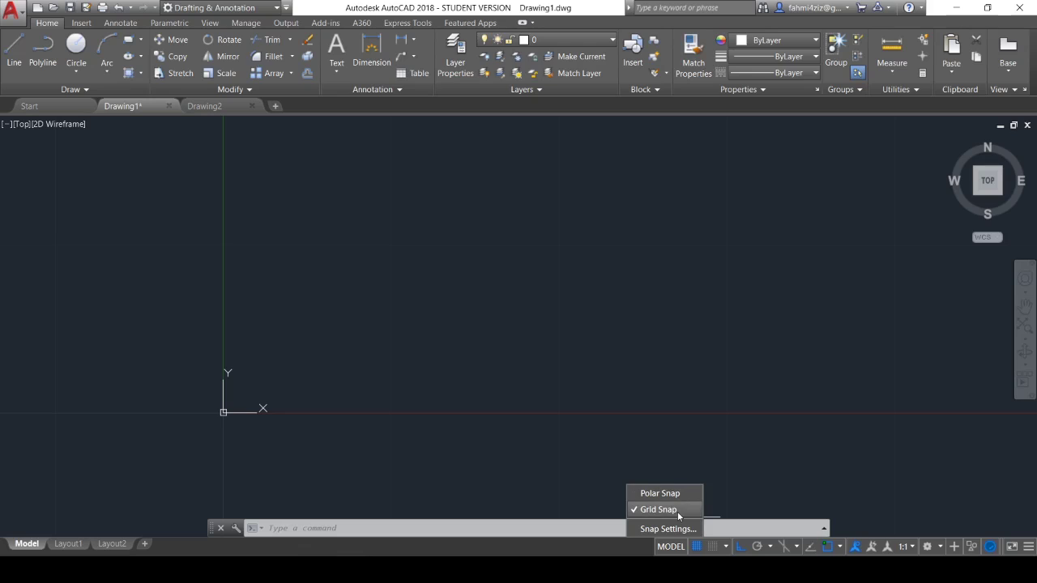
{"action": "left_click", "coordinate": [496, 352]}
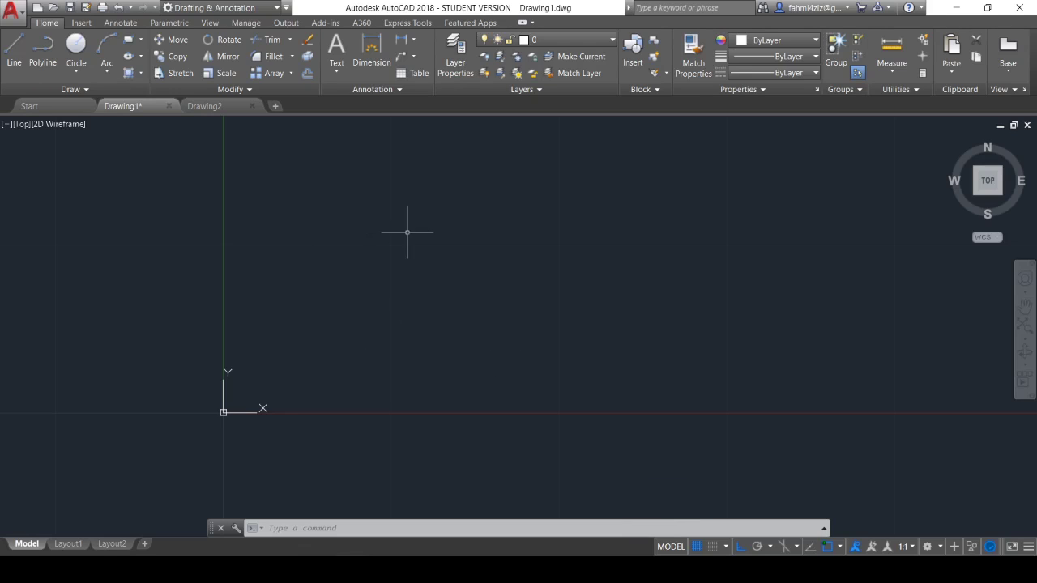
{"action": "left_click", "coordinate": [11, 61]}
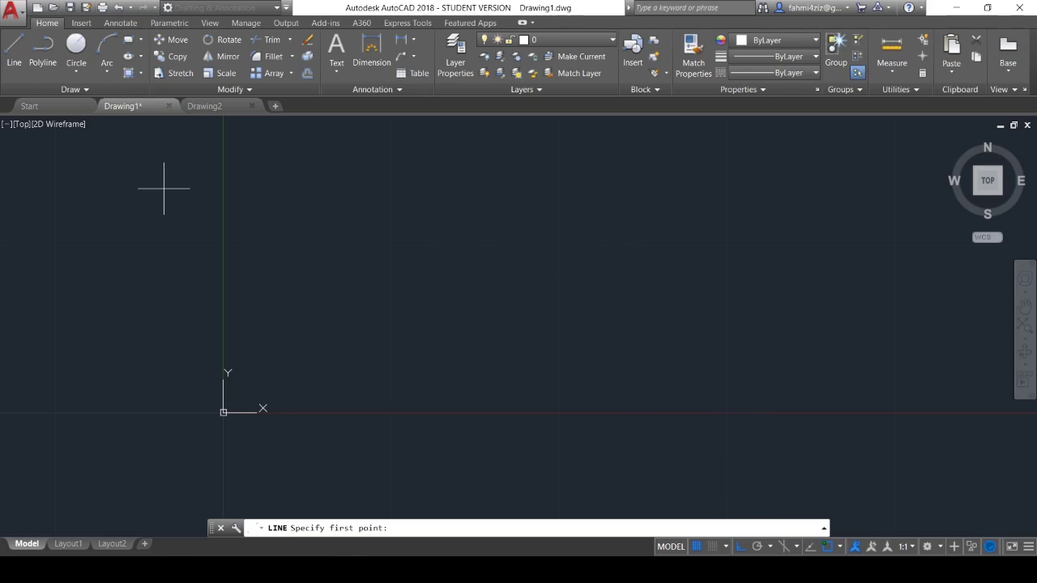
- Restart LINE and draw a four-corner rectangle whose top edge overshoots the start corner
{"action": "key", "text": "Escape"}
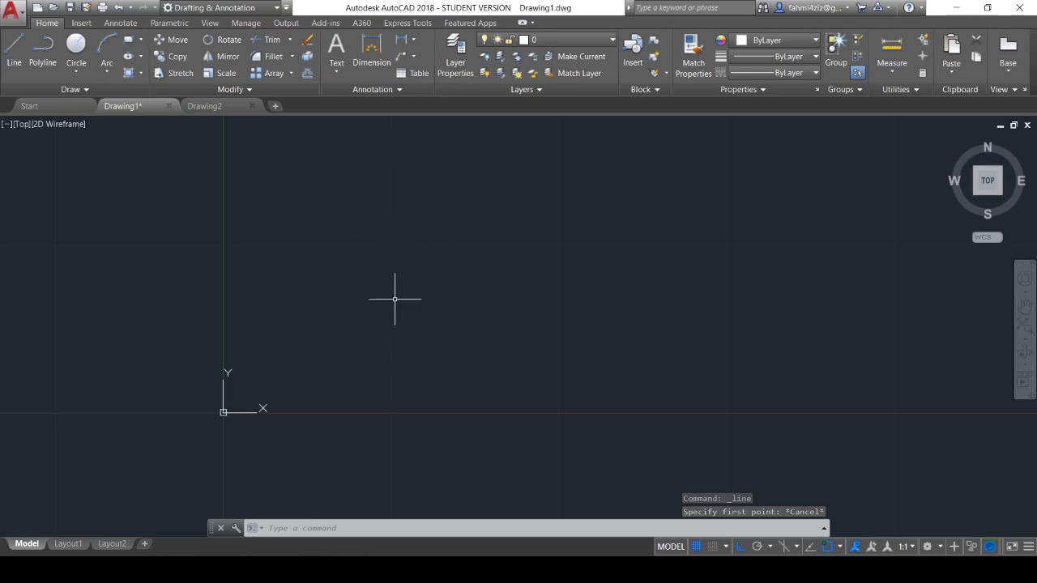
{"action": "key", "text": "Return"}
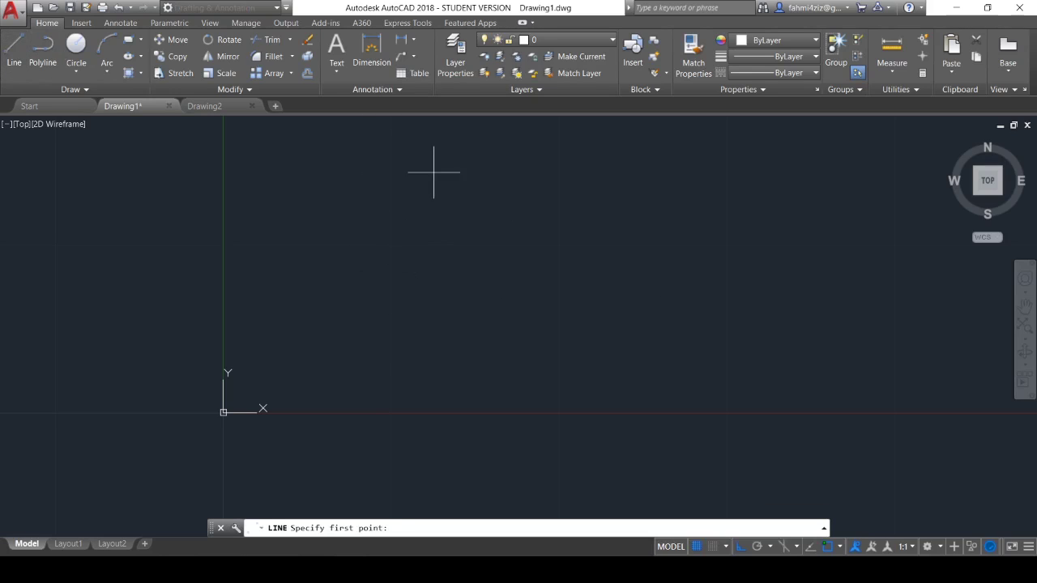
{"action": "left_click", "coordinate": [390, 146]}
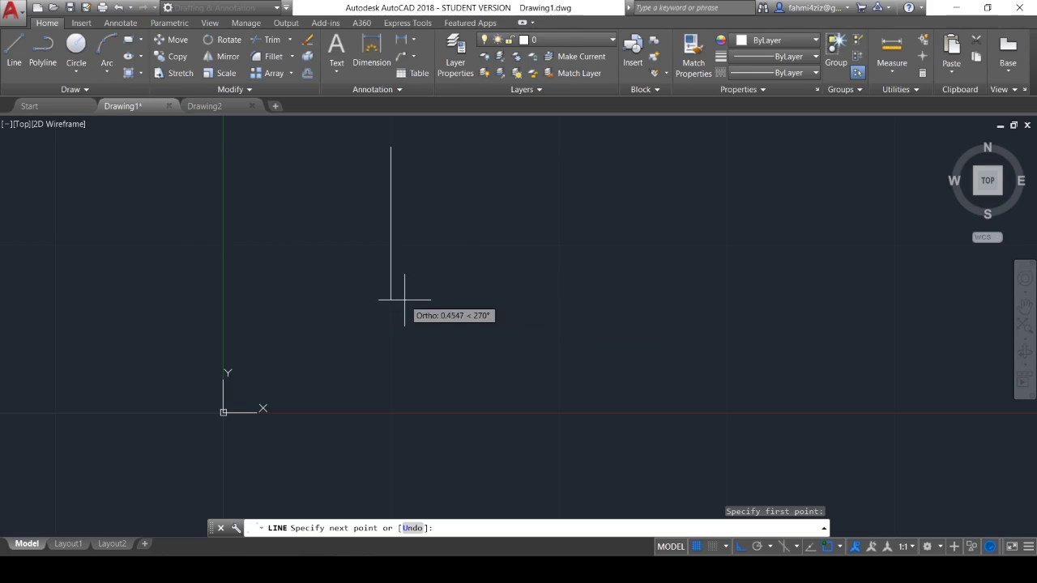
{"action": "left_click", "coordinate": [397, 331]}
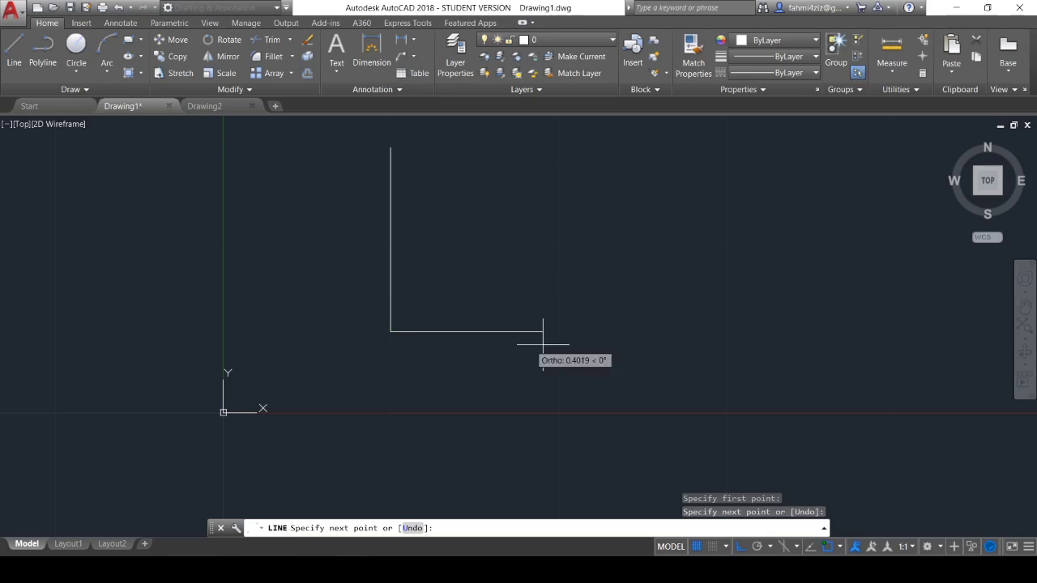
{"action": "left_click", "coordinate": [746, 318]}
{"action": "left_click", "coordinate": [752, 157]}
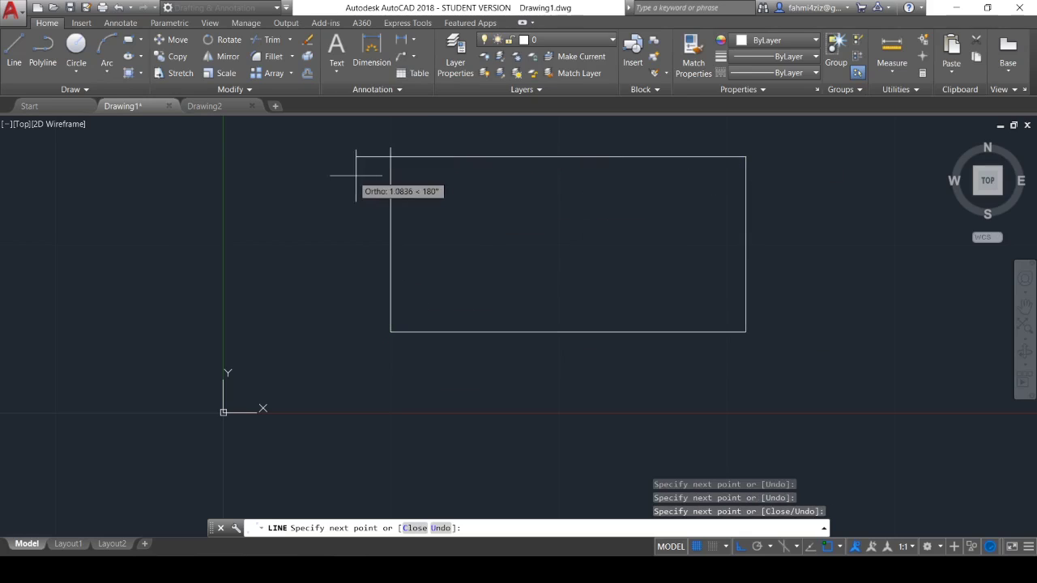
{"action": "left_click", "coordinate": [318, 162]}
{"action": "key", "text": "Escape"}
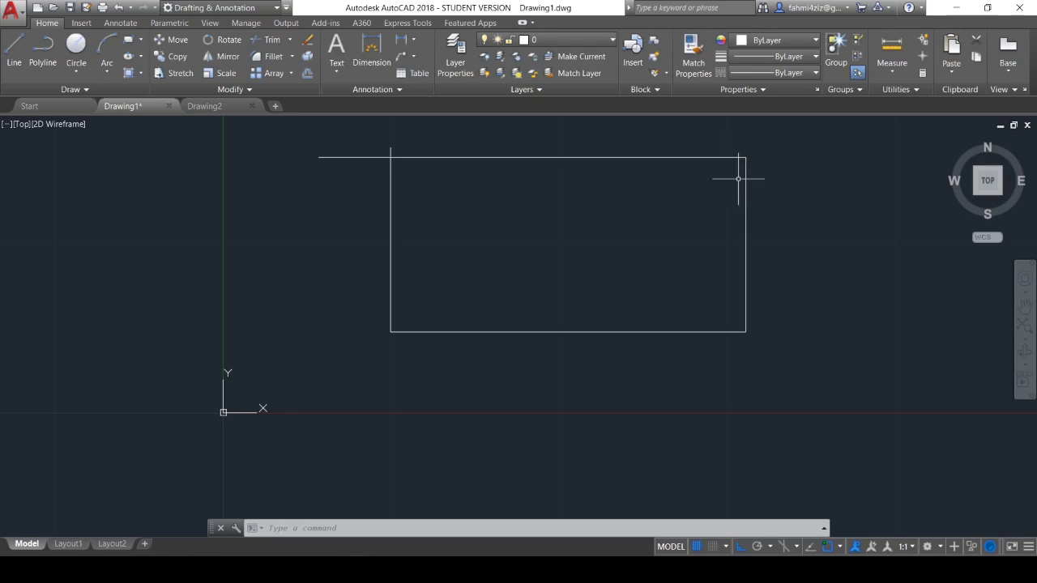
- Draw a vertical line to the left of the rectangle
{"action": "left_click", "coordinate": [15, 49]}
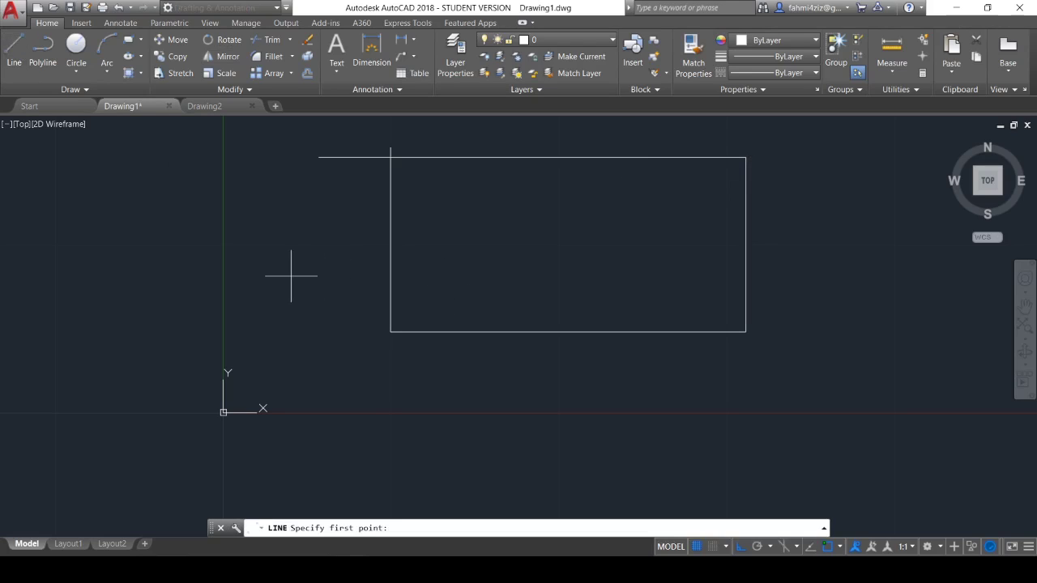
{"action": "left_click", "coordinate": [318, 214]}
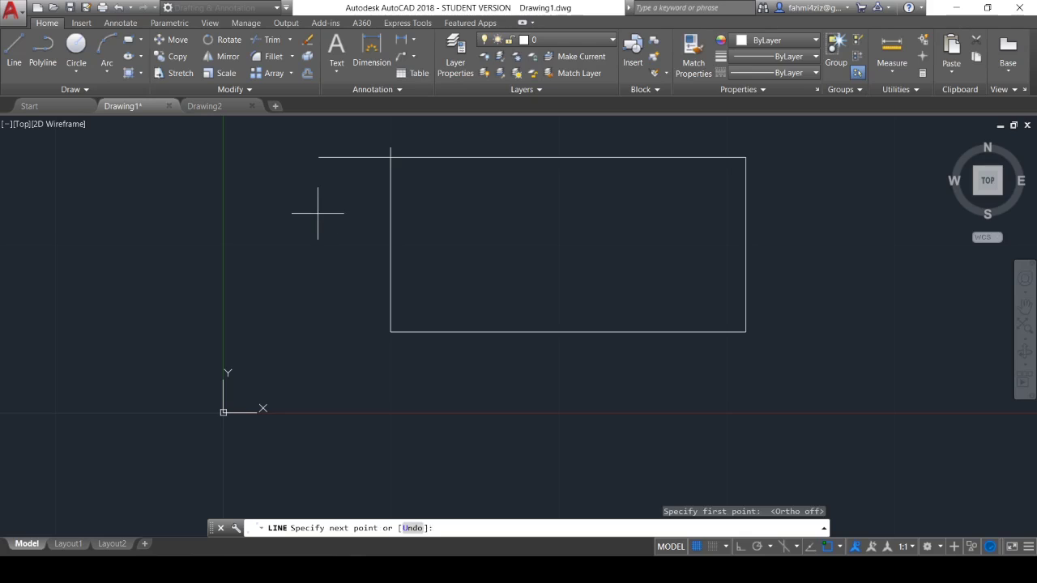
{"action": "left_click", "coordinate": [318, 377]}
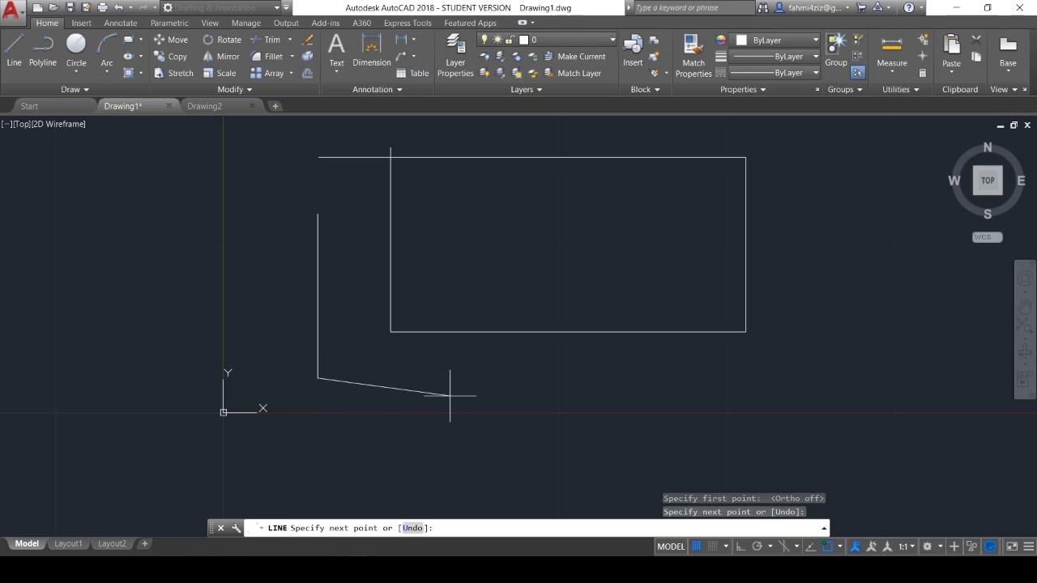
{"action": "key", "text": "Escape"}
- List the vertical line's properties with LI, showing length 0.4900 on layer 0
{"action": "left_click", "coordinate": [318, 287]}
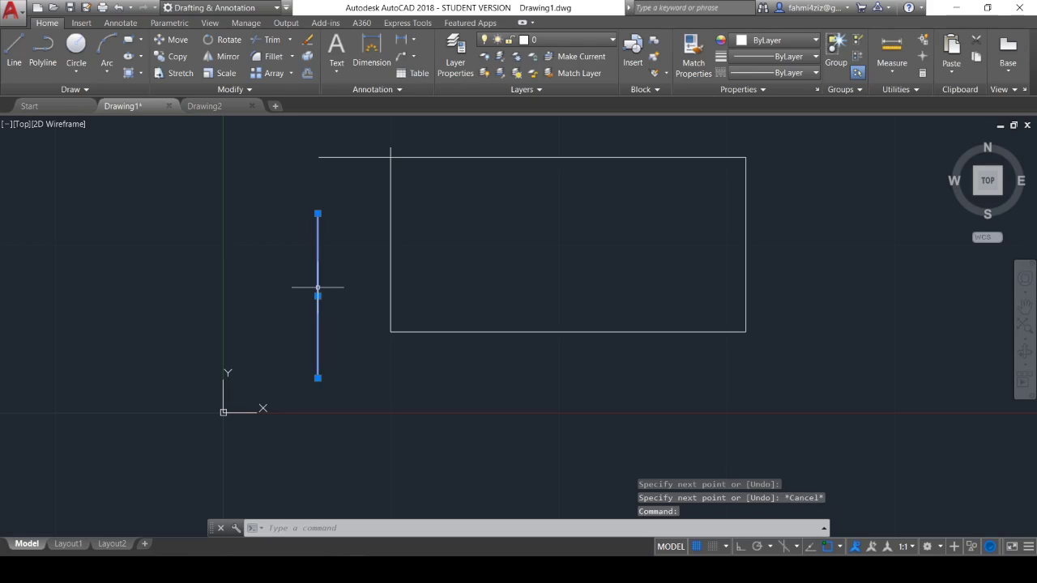
{"action": "type", "text": "li"}
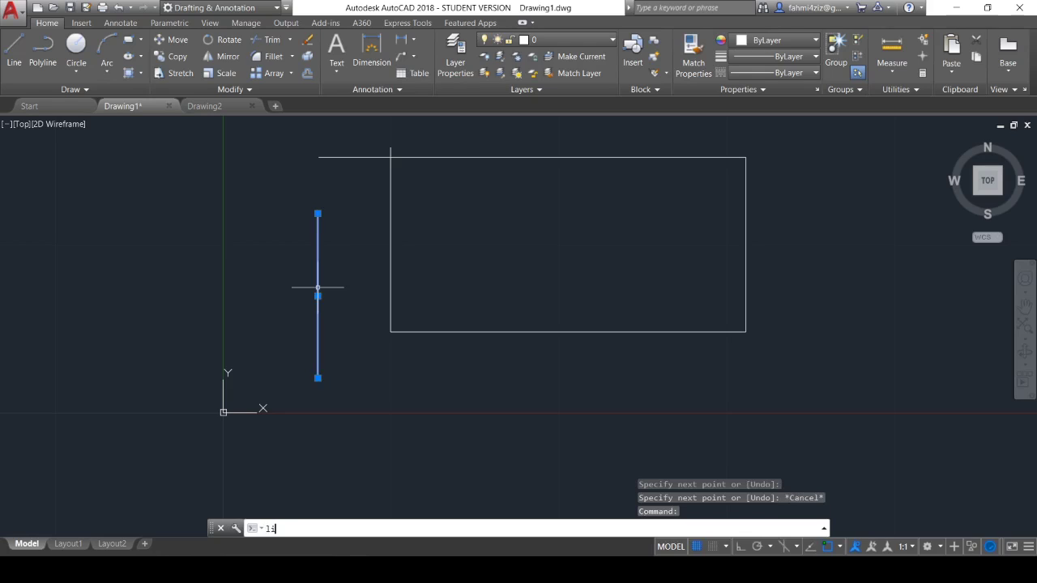
{"action": "key", "text": "Return"}
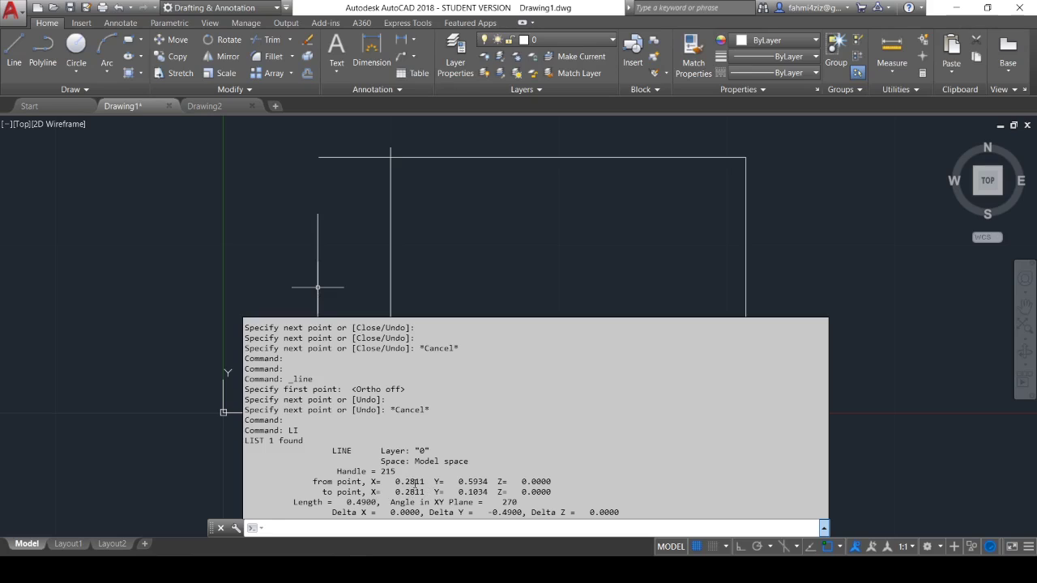
{"action": "left_click", "coordinate": [14, 50]}
{"action": "left_click", "coordinate": [814, 221]}
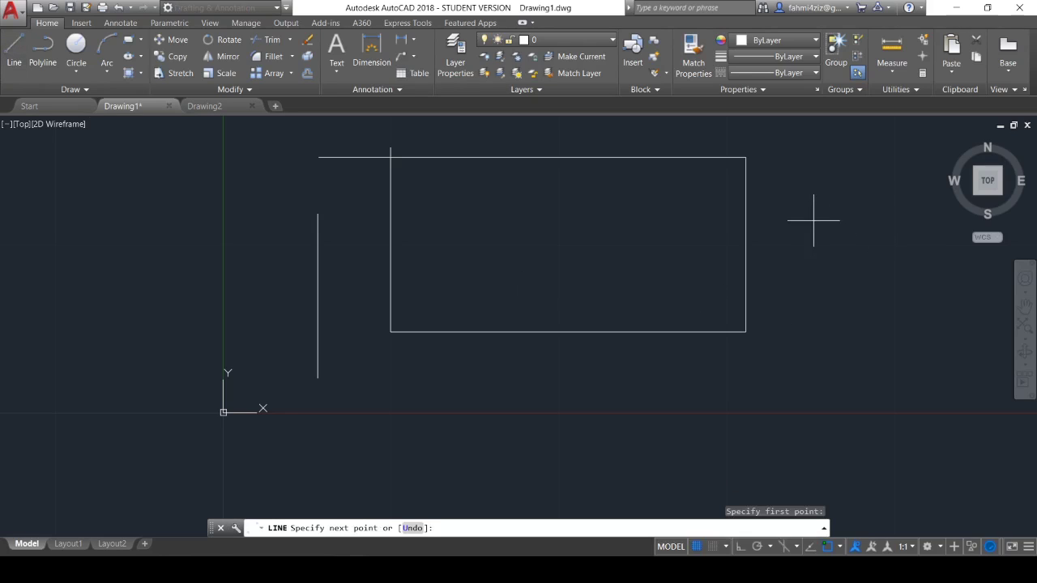
{"action": "left_click", "coordinate": [812, 391]}
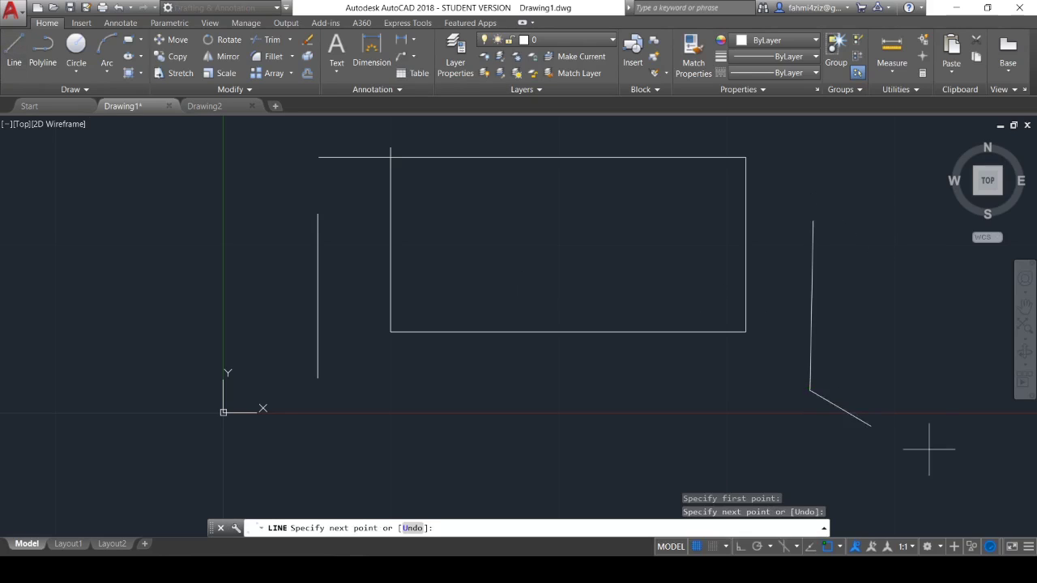
{"action": "key", "text": "Escape"}
{"action": "left_click", "coordinate": [812, 318]}
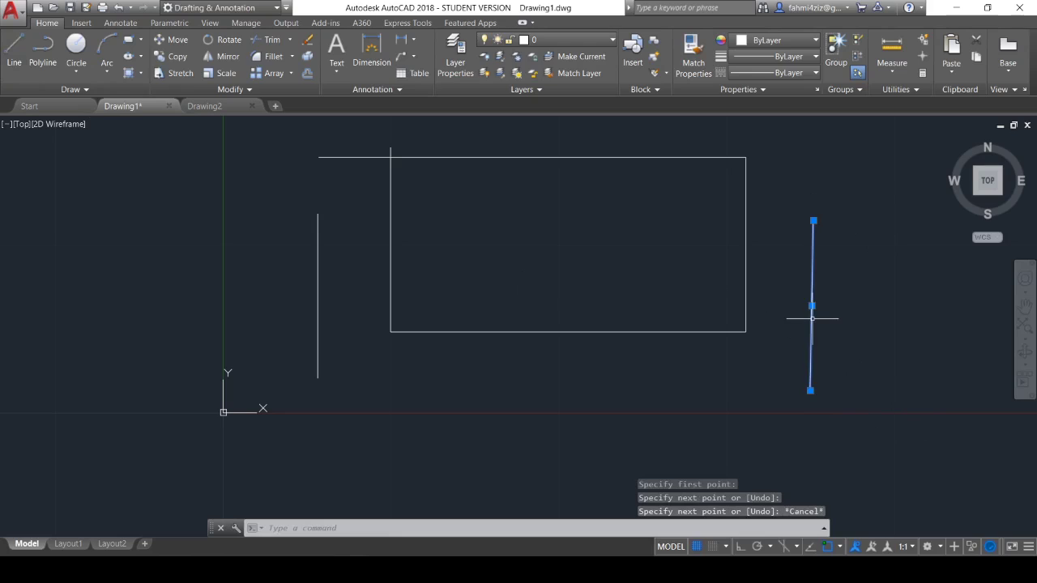
{"action": "type", "text": "li"}
{"action": "key", "text": "Return"}
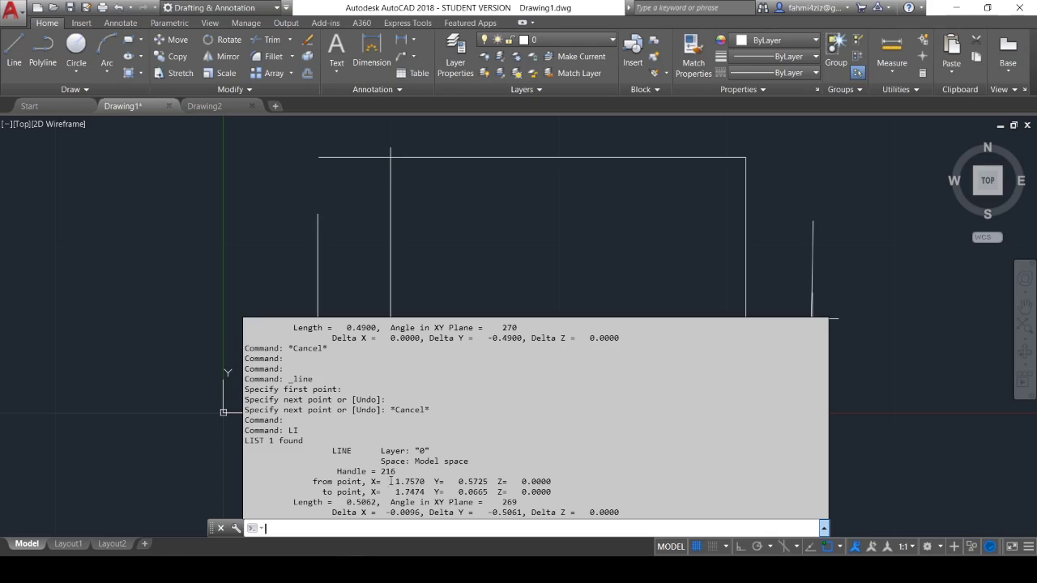
{"action": "left_click_drag", "start_coordinate": [395, 482], "coordinate": [427, 492]}
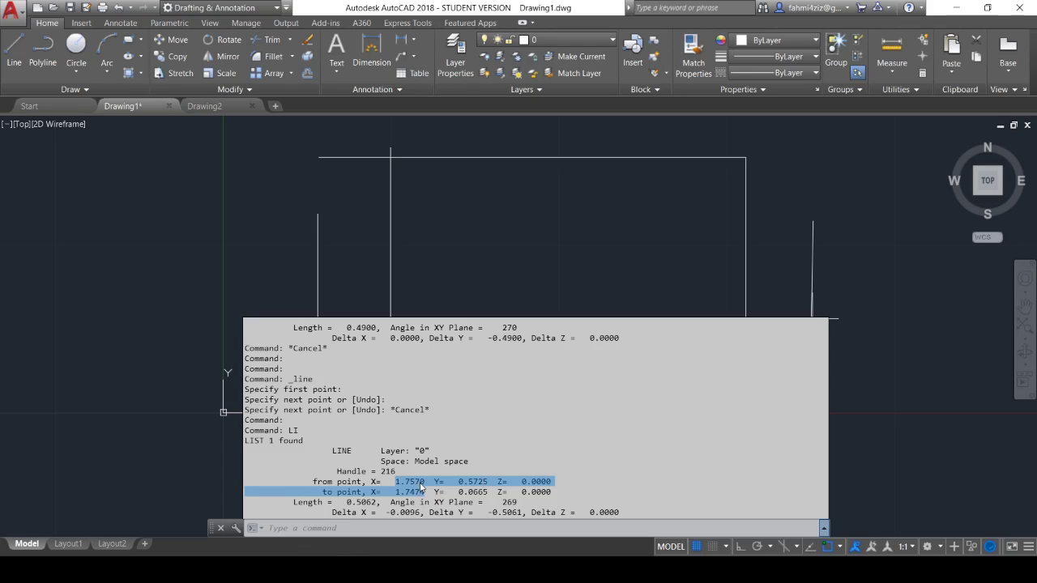
{"action": "key", "text": "Escape"}
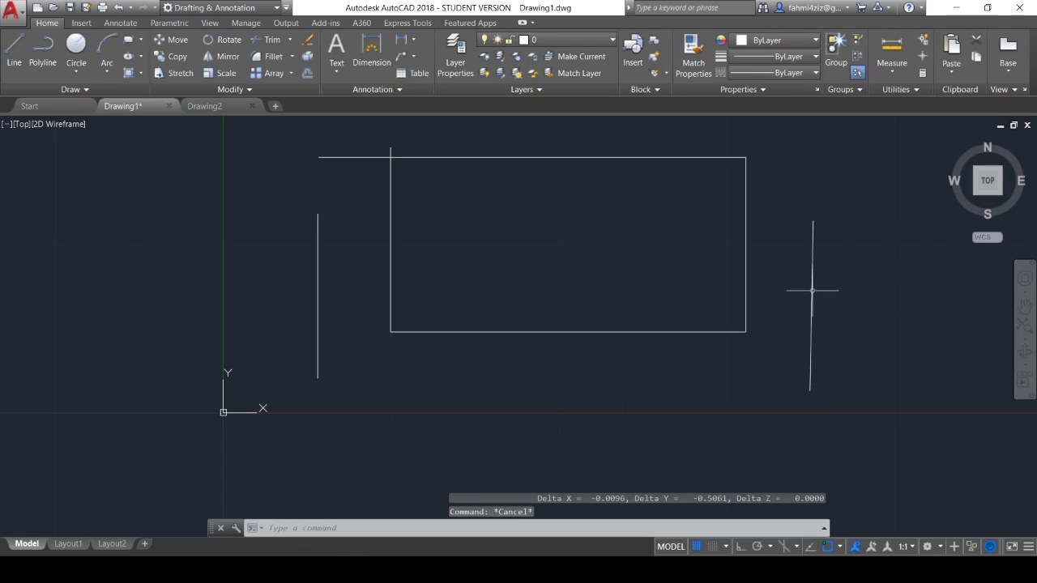
{"action": "left_click", "coordinate": [812, 282]}
{"action": "key", "text": "Delete"}
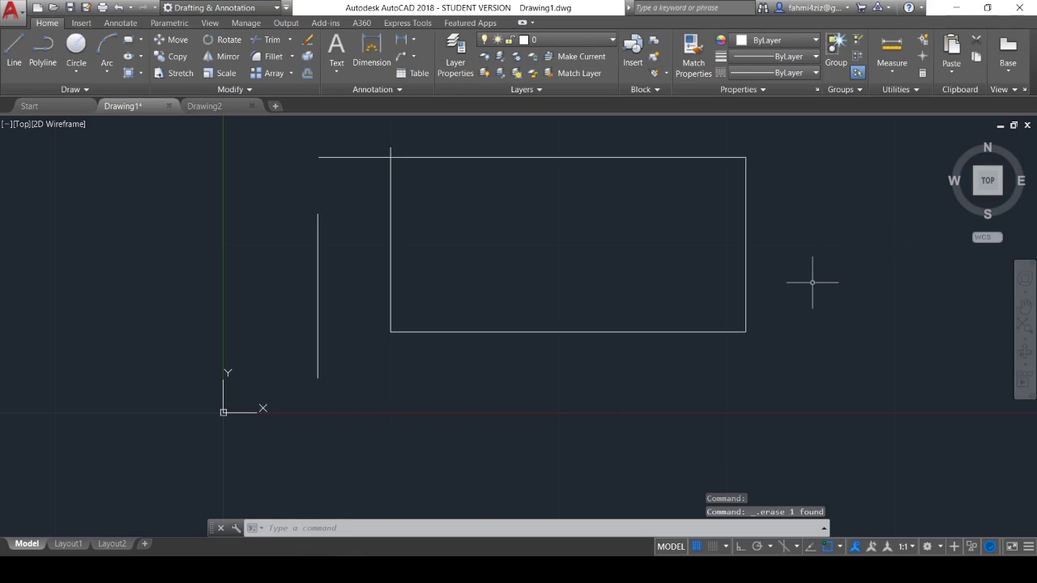
{"action": "type", "text": "l"}
- Start a line, turn Ortho on with F8, then cancel the unfinished line
{"action": "key", "text": "Return"}
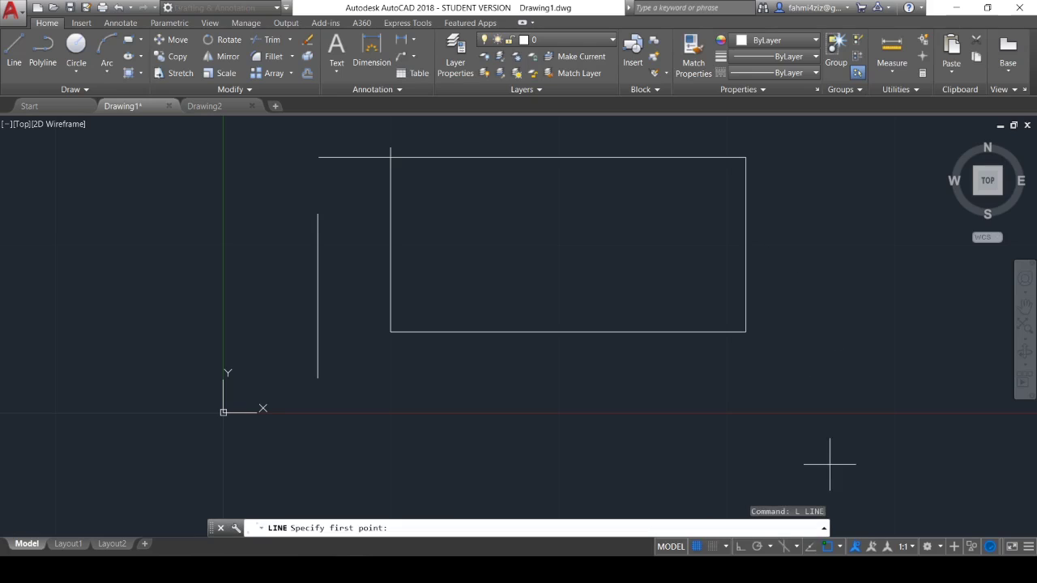
{"action": "key", "text": "F8"}
{"action": "left_click", "coordinate": [782, 230]}
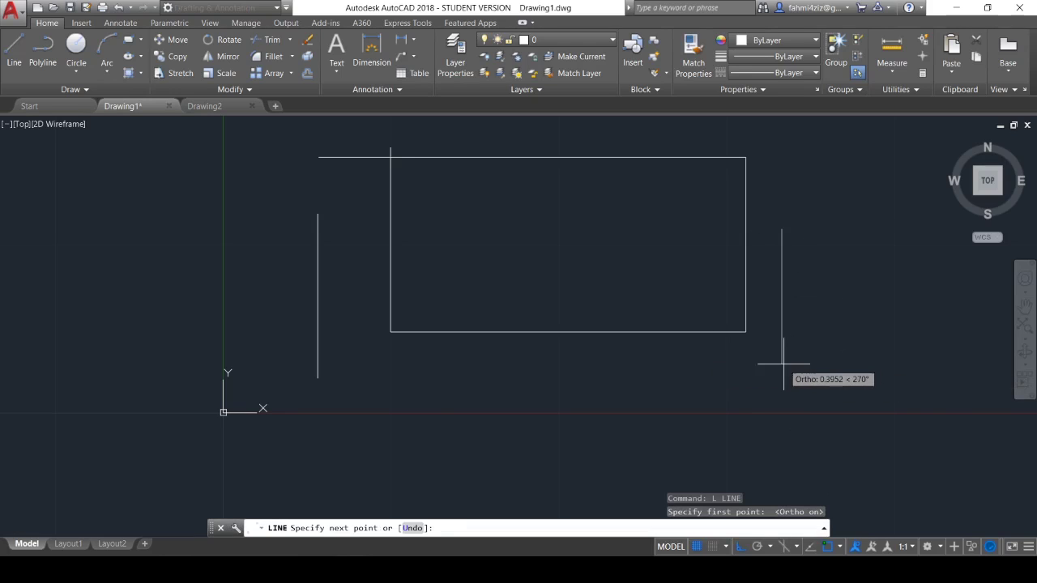
{"action": "key", "text": "Escape"}
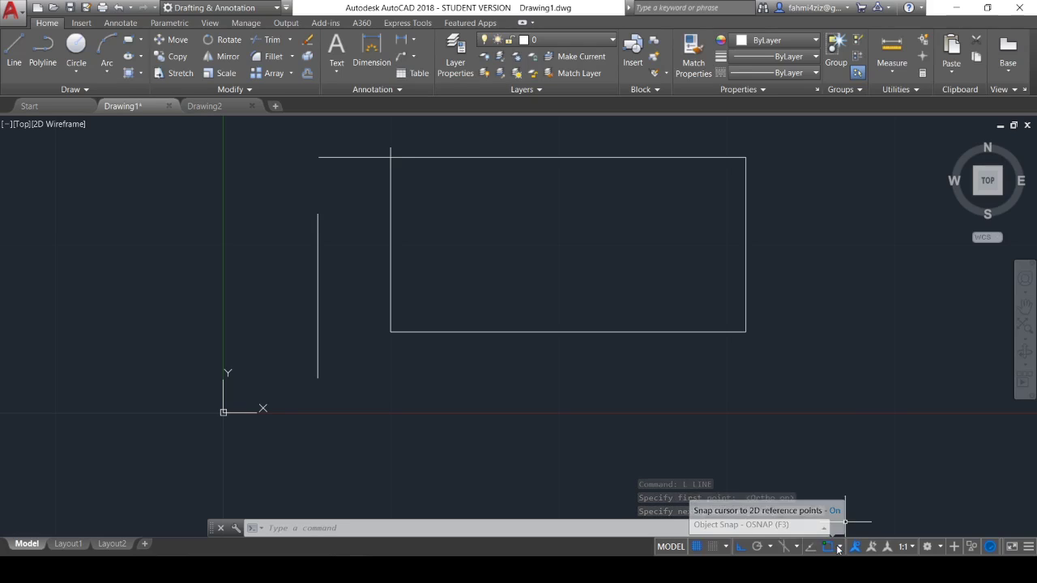
- Show the status-bar object snap list with Endpoint, Midpoint, Center and Intersection checked
{"action": "left_click", "coordinate": [839, 548]}
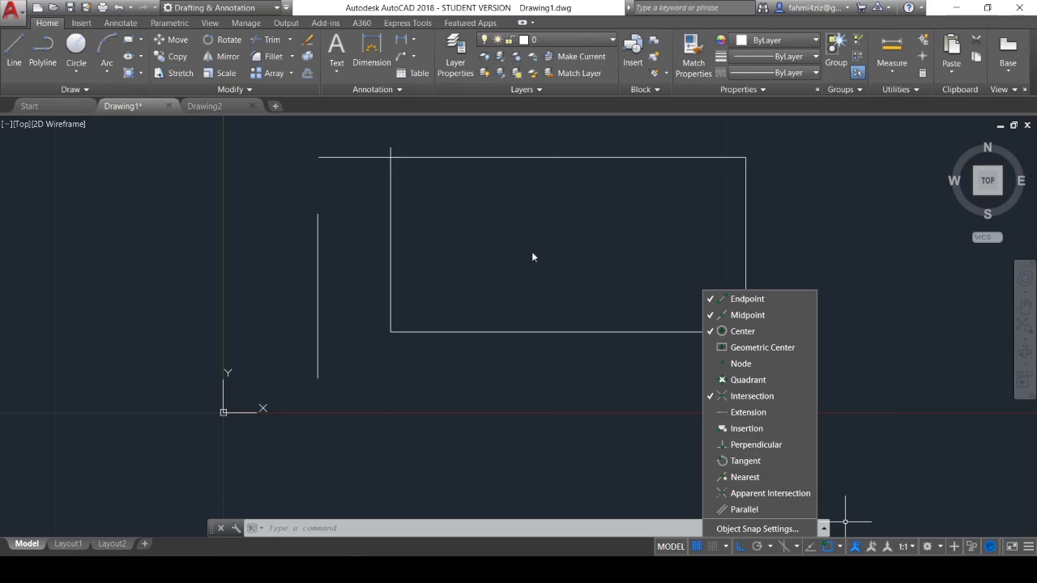
- Draw a small circle in the rectangle's upper part, then start the Line command with L
{"action": "left_click", "coordinate": [76, 49]}
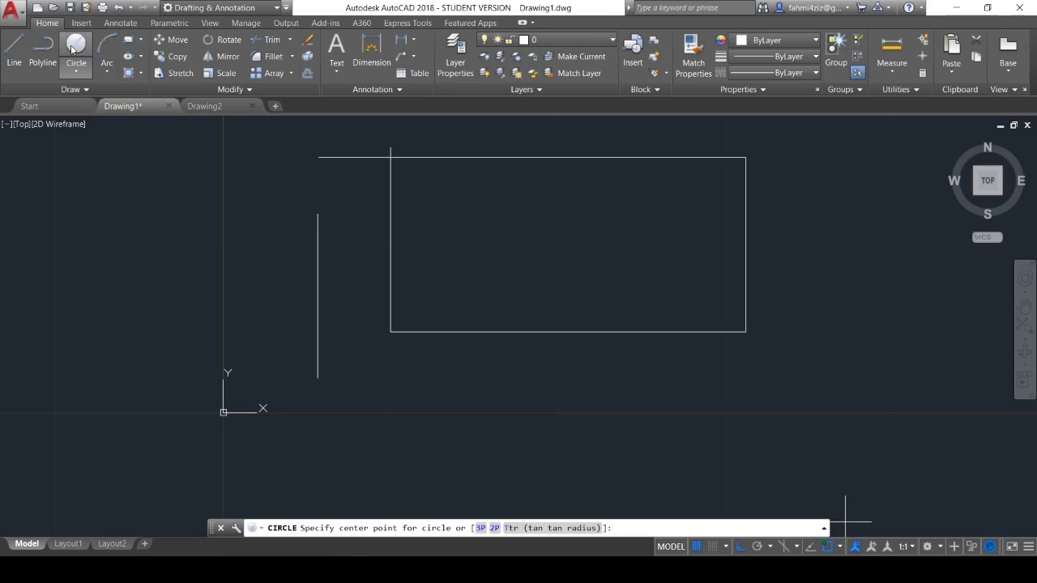
{"action": "left_click", "coordinate": [533, 209]}
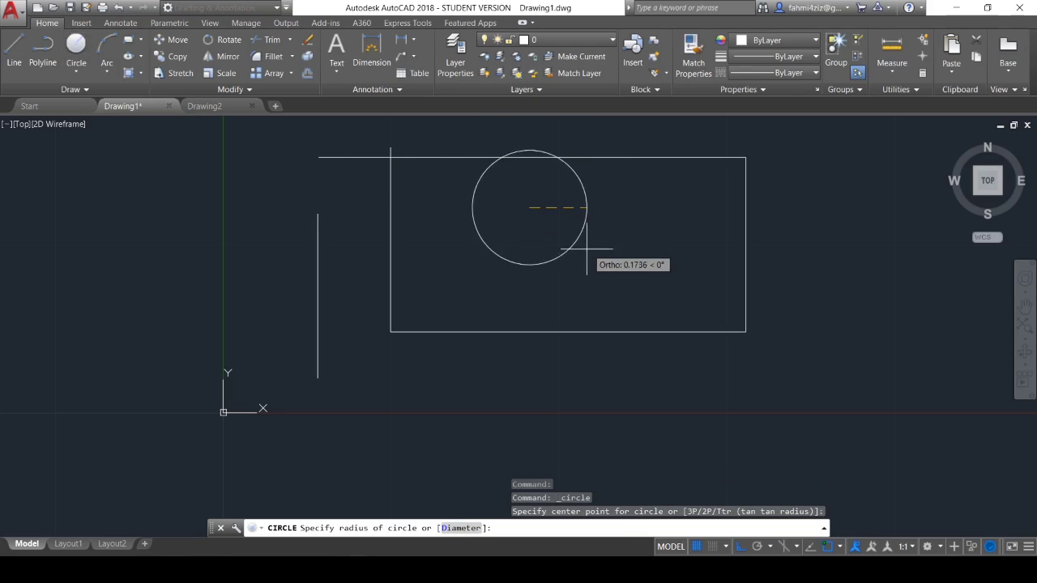
{"action": "left_click", "coordinate": [563, 236]}
{"action": "type", "text": "l"}
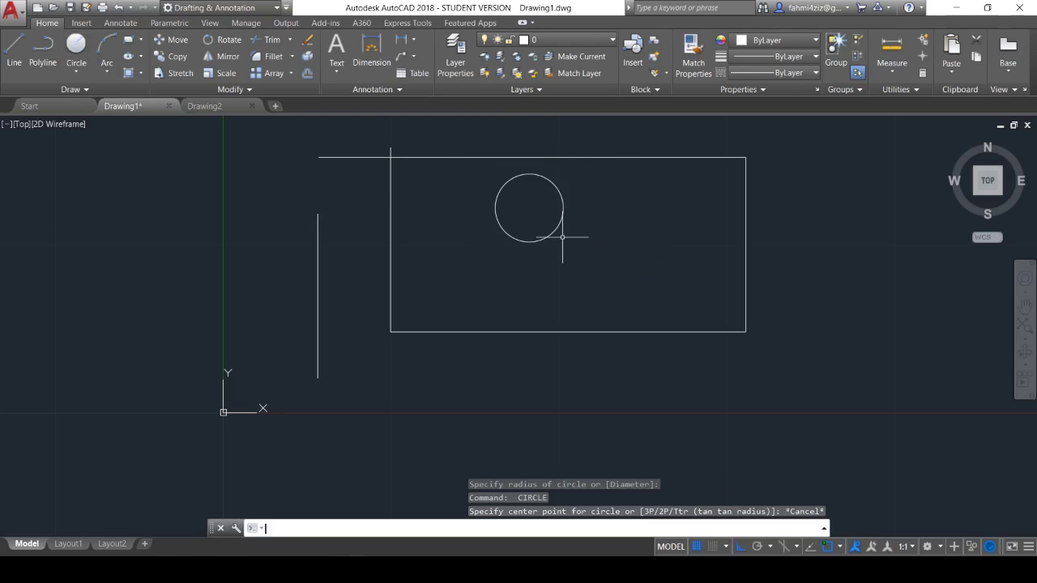
{"action": "key", "text": "Return"}
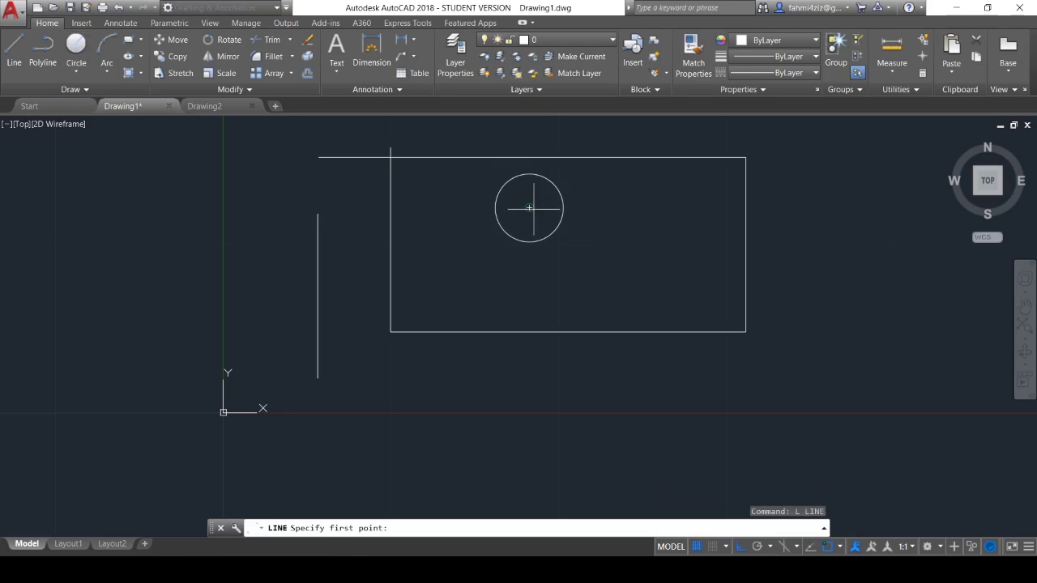
- Enable Tangent snapping in the status-bar object snap list
{"action": "left_click", "coordinate": [840, 547]}
{"action": "left_click", "coordinate": [753, 461]}
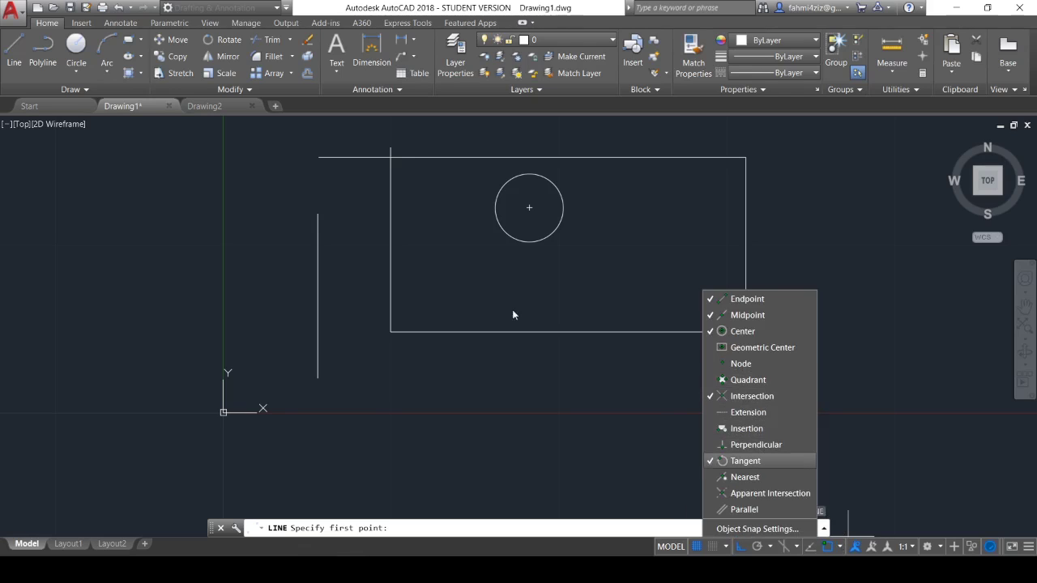
{"action": "left_click", "coordinate": [569, 195]}
- Draw a diagonal line from the lower right ending tangent to the circle
{"action": "left_click", "coordinate": [566, 199]}
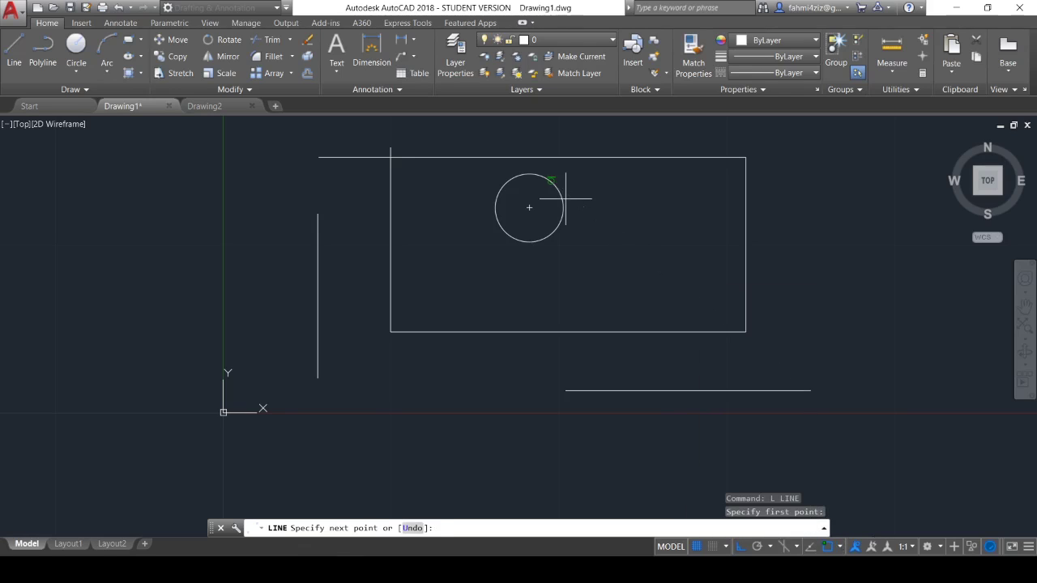
{"action": "type", "text": "1"}
{"action": "key", "text": "Return"}
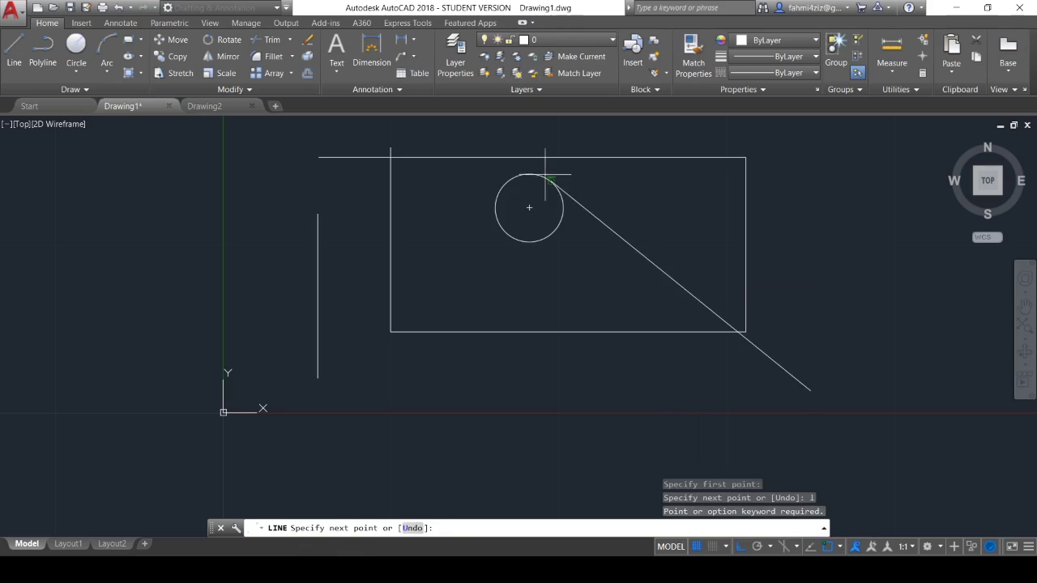
{"action": "key", "text": "F8"}
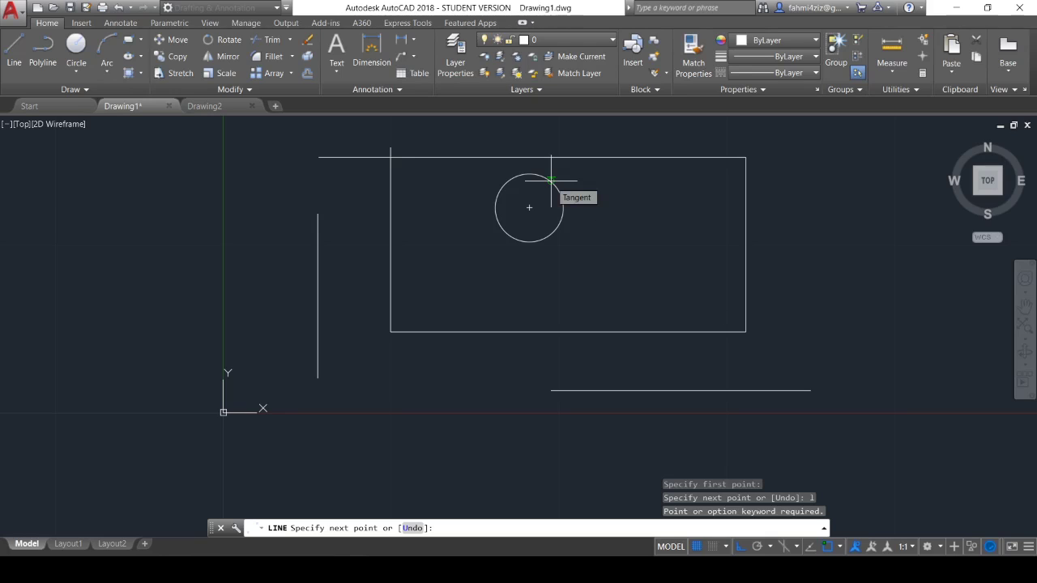
{"action": "left_click", "coordinate": [551, 180]}
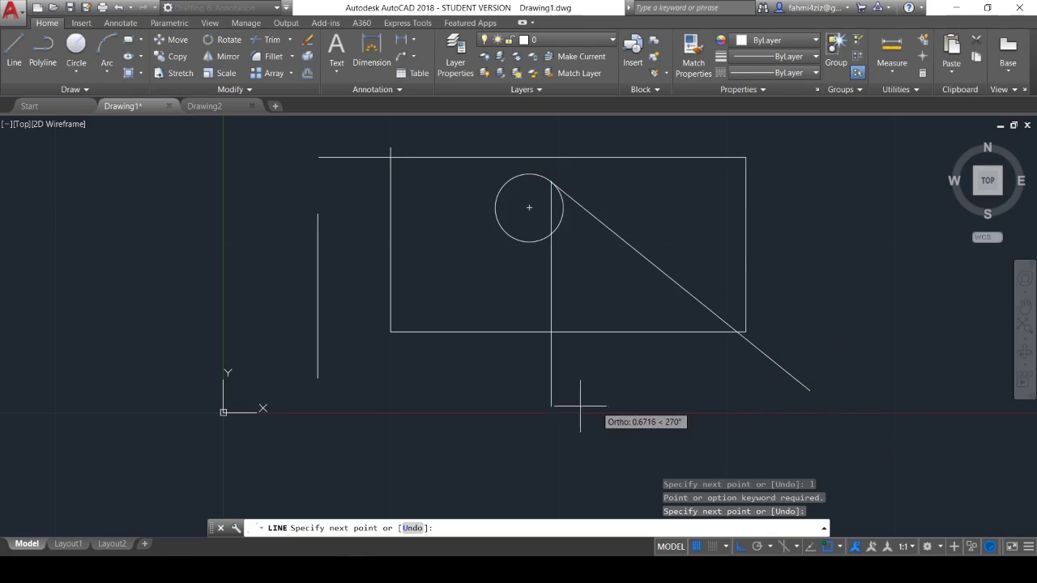
{"action": "key", "text": "Escape"}
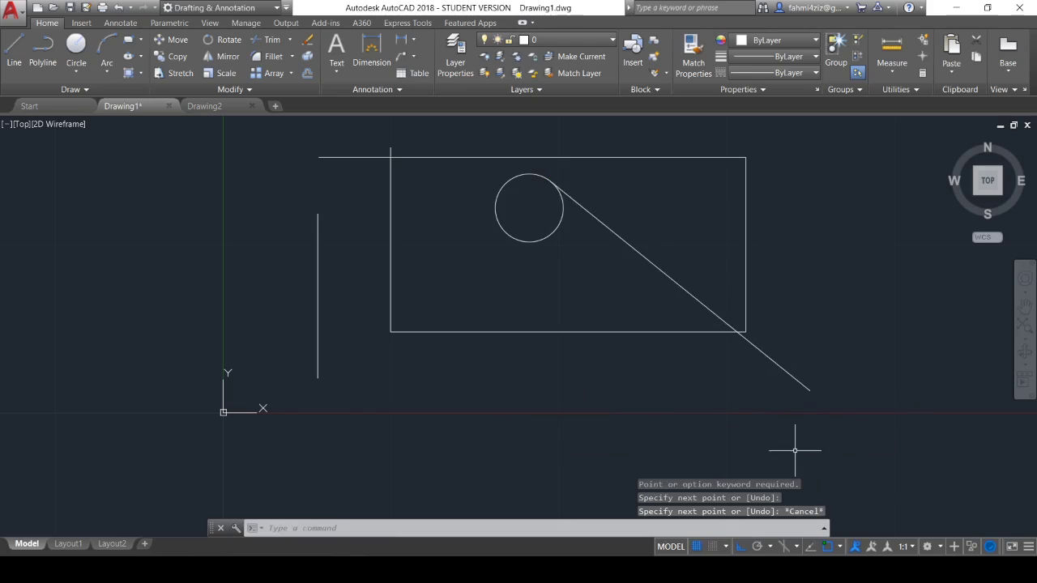
{"action": "left_click", "coordinate": [840, 548]}
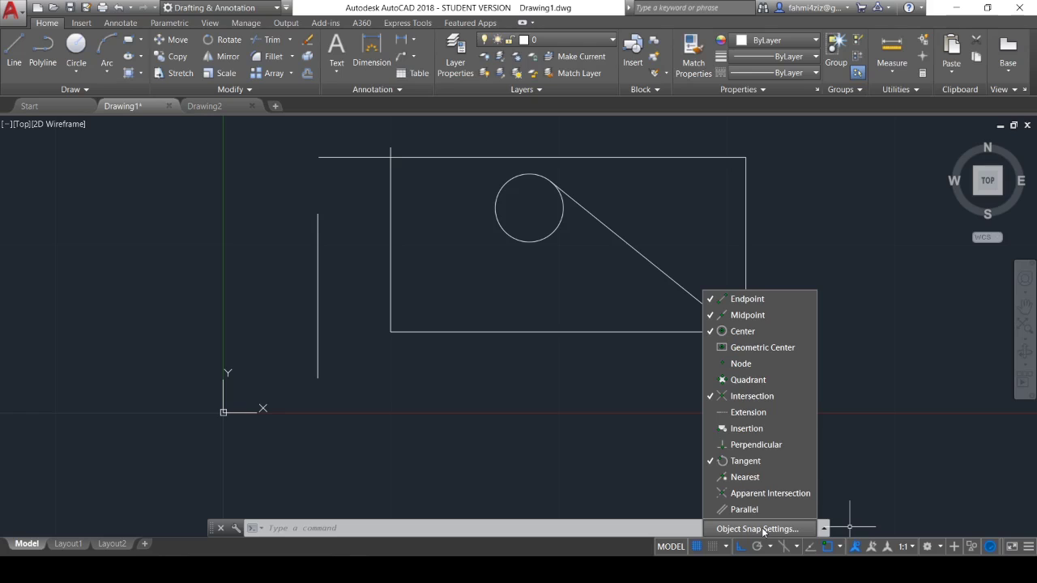
- In Object Snap settings, clear all and keep only Endpoint, Midpoint, Center and Quadrant
{"action": "left_click", "coordinate": [758, 529]}
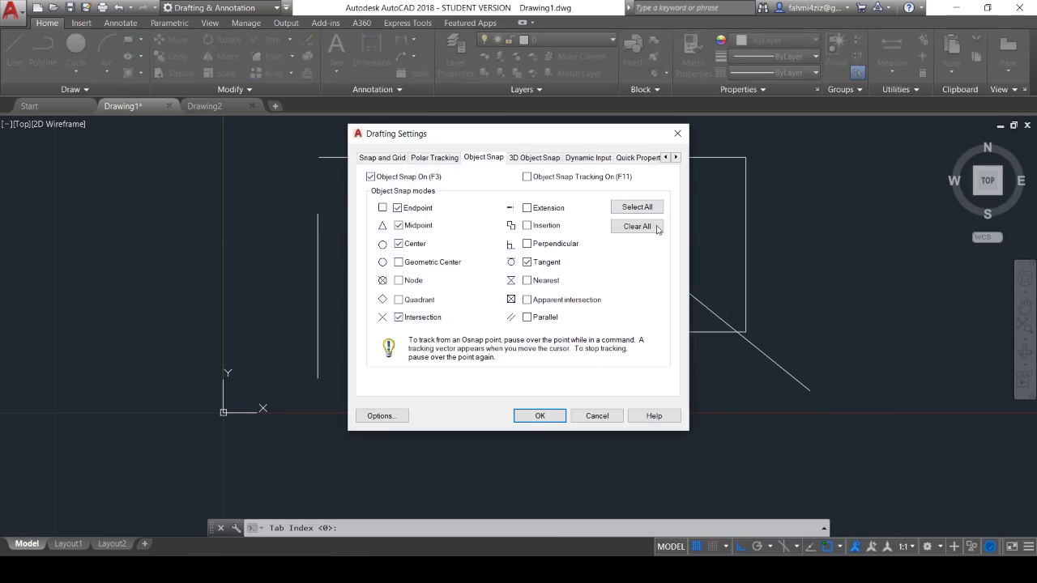
{"action": "left_click", "coordinate": [648, 208]}
{"action": "left_click", "coordinate": [646, 230]}
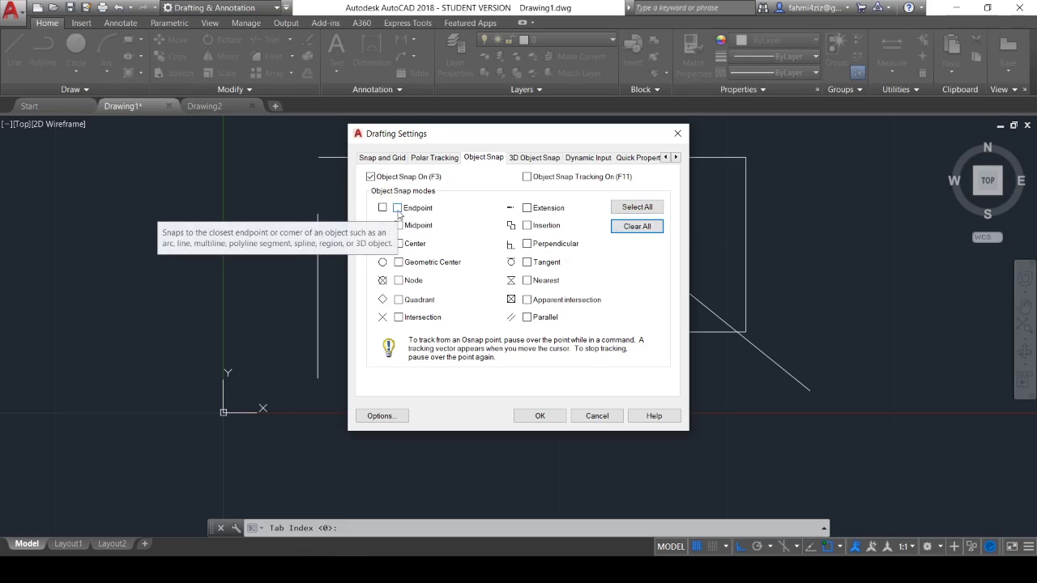
{"action": "left_click", "coordinate": [398, 209]}
{"action": "left_click", "coordinate": [398, 226]}
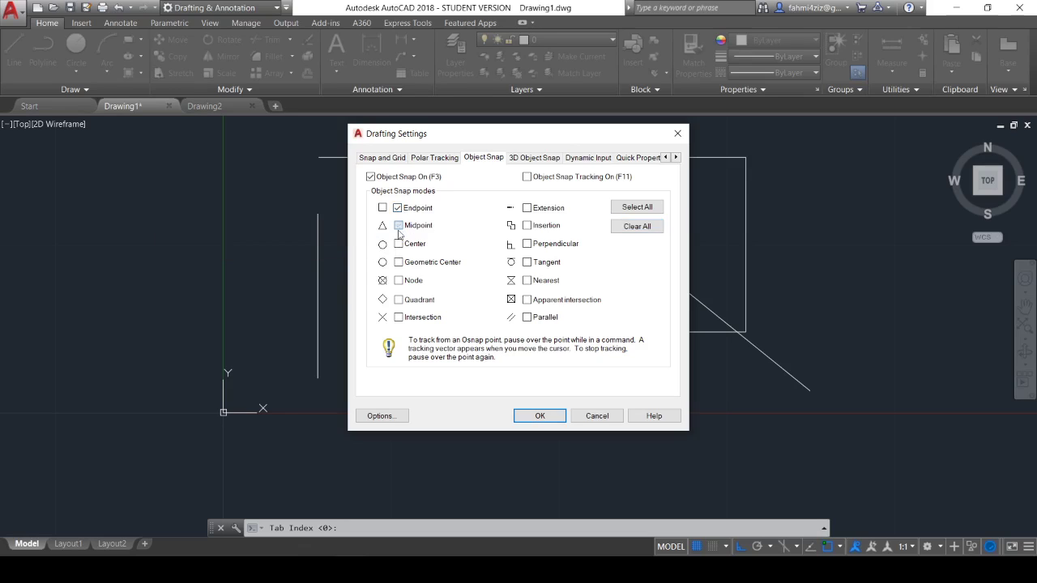
{"action": "left_click", "coordinate": [398, 244]}
{"action": "left_click", "coordinate": [398, 299]}
{"action": "left_click", "coordinate": [549, 417]}
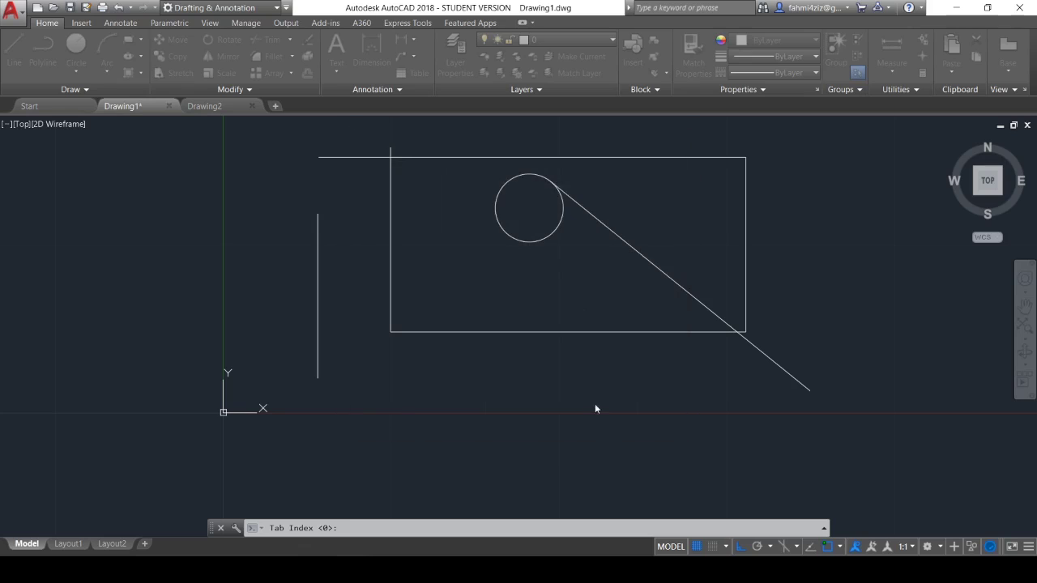
- Reset object snaps to Tangent, Endpoint, Midpoint and Center in Object Snap Settings
{"action": "left_click", "coordinate": [579, 207]}
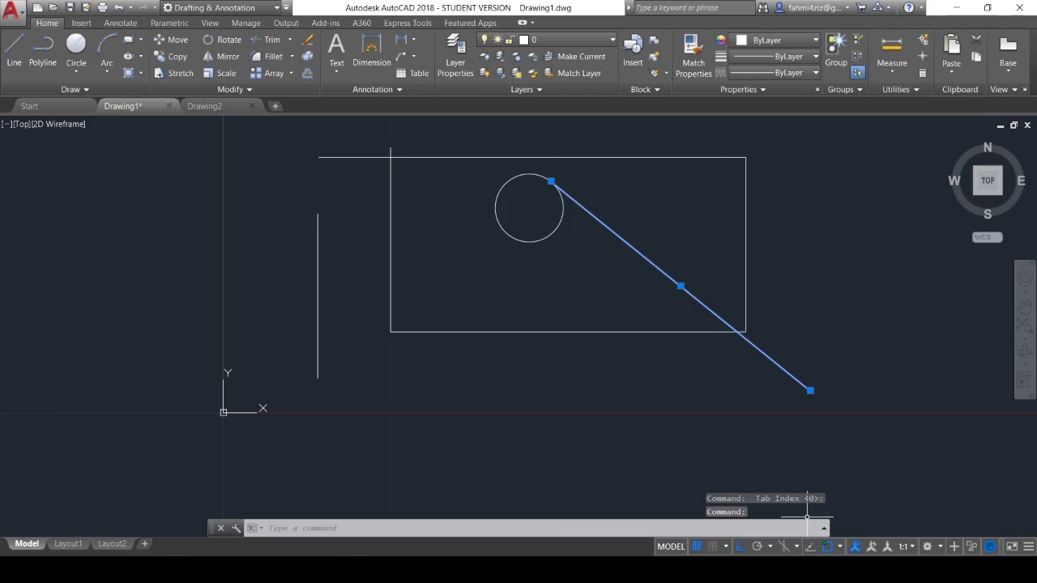
{"action": "left_click", "coordinate": [840, 547]}
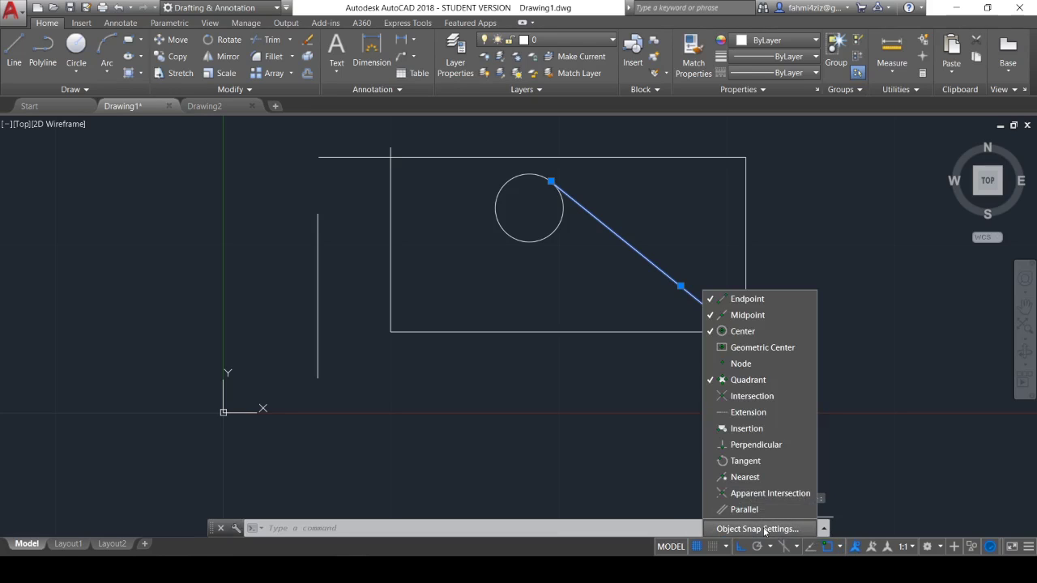
{"action": "left_click", "coordinate": [706, 456]}
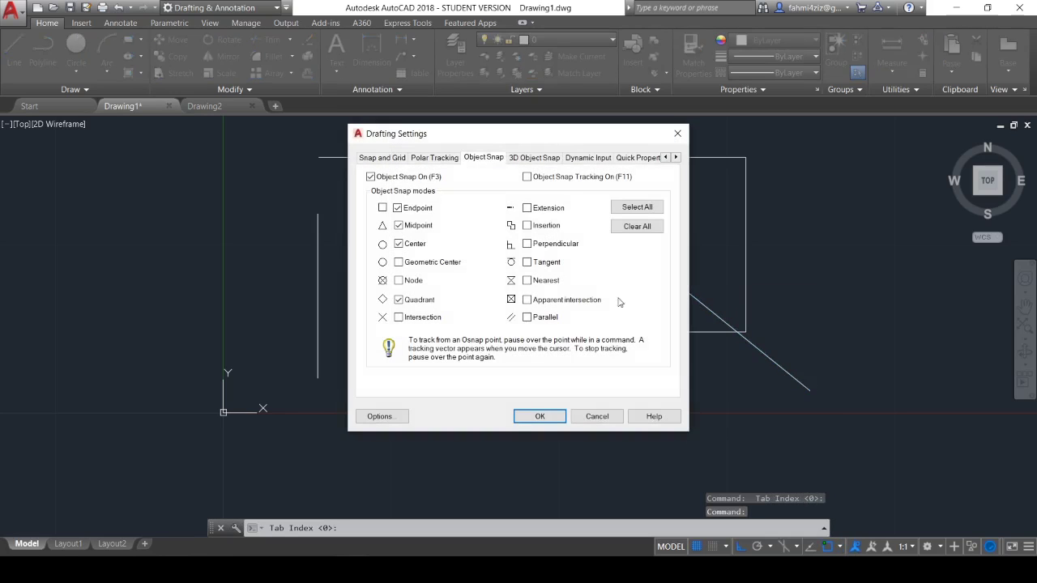
{"action": "left_click", "coordinate": [632, 229]}
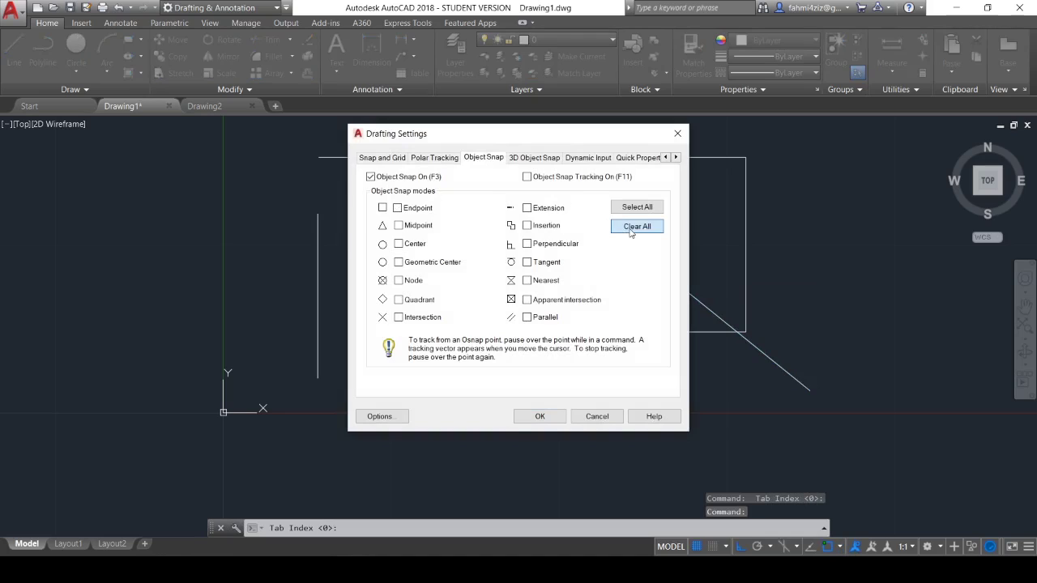
{"action": "left_click", "coordinate": [526, 263]}
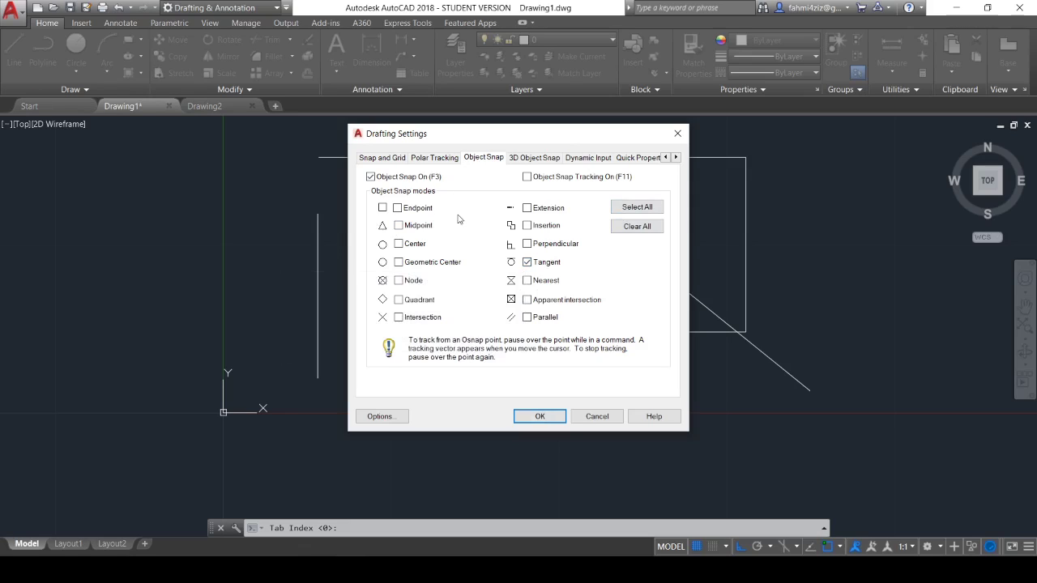
{"action": "left_click", "coordinate": [396, 209]}
{"action": "left_click", "coordinate": [397, 225]}
{"action": "left_click", "coordinate": [398, 244]}
{"action": "left_click", "coordinate": [540, 416]}
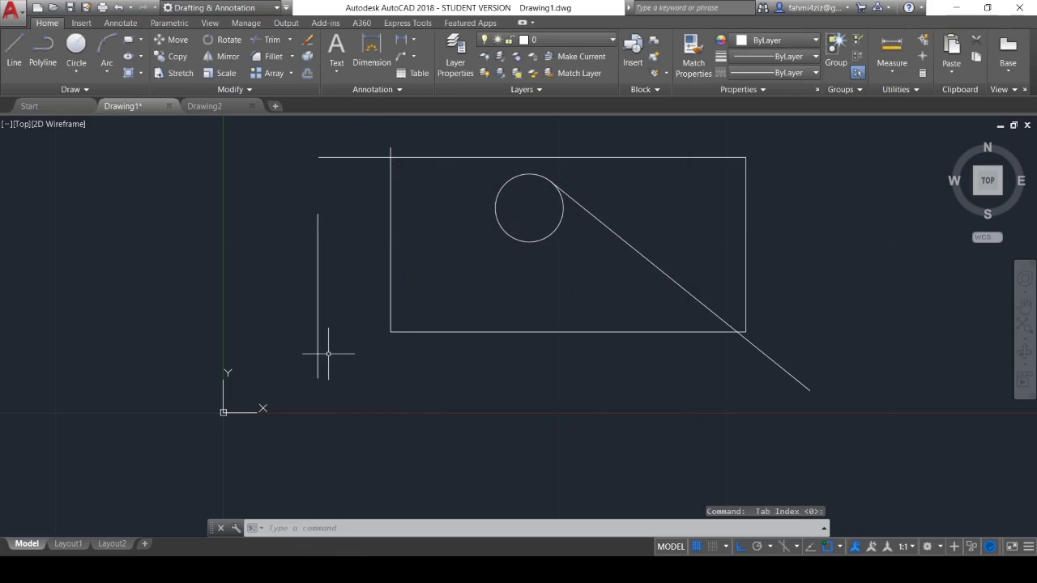
- Click into the command line and cancel the pending command
{"action": "left_click", "coordinate": [348, 527]}
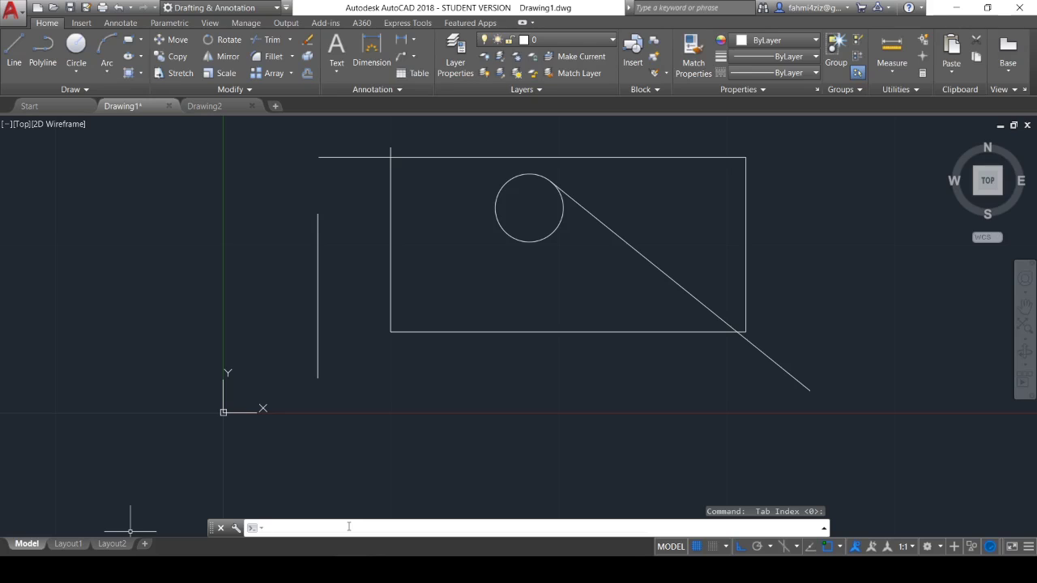
{"action": "key", "text": "Escape"}
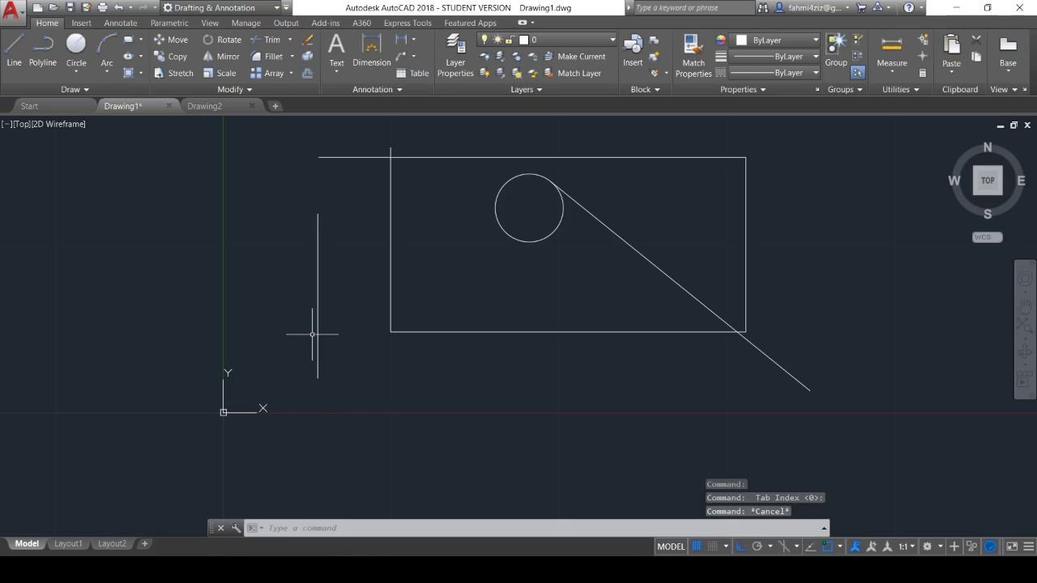
- List the left vertical line's properties with LI and read them in the F2 history
{"action": "left_click", "coordinate": [316, 332]}
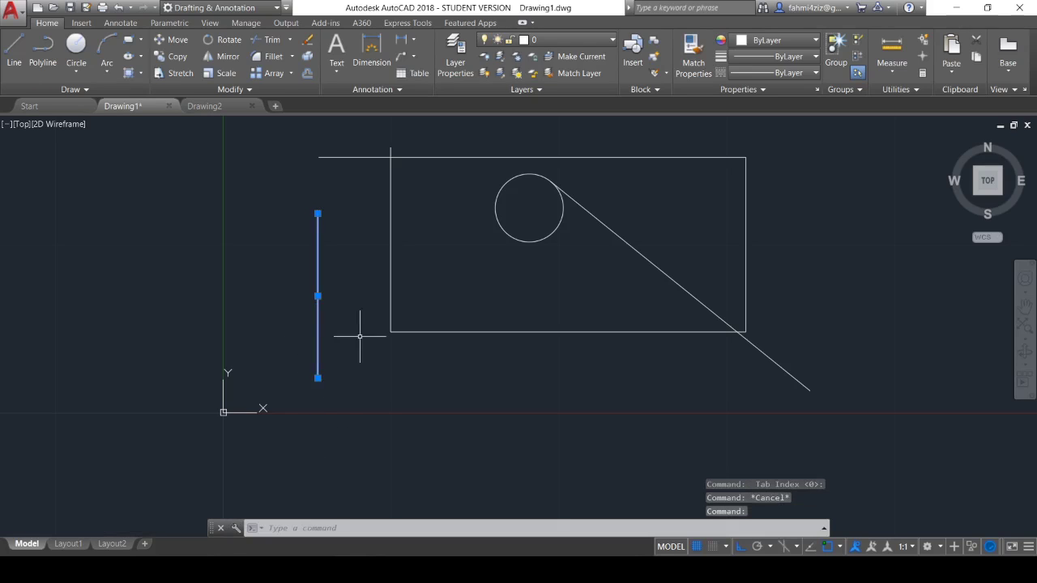
{"action": "type", "text": "li"}
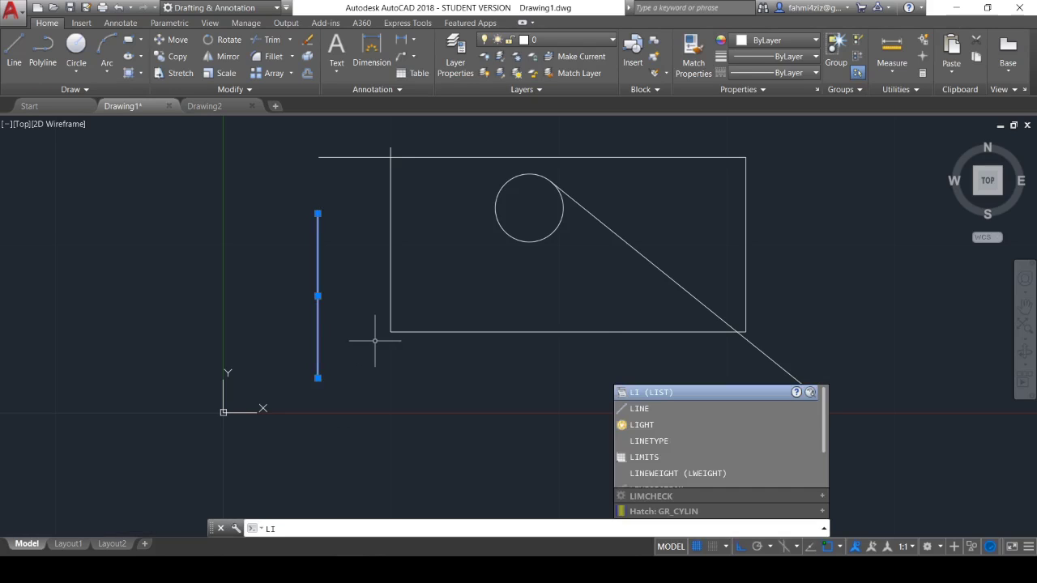
{"action": "key", "text": "Return"}
{"action": "key", "text": "F2"}
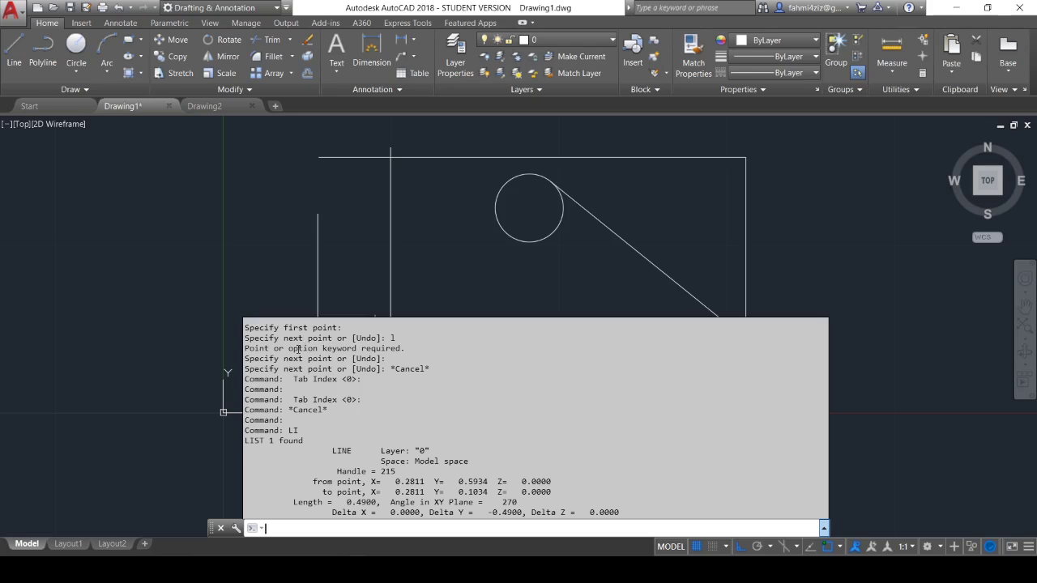
{"action": "left_click_drag", "start_coordinate": [328, 448], "coordinate": [621, 512]}
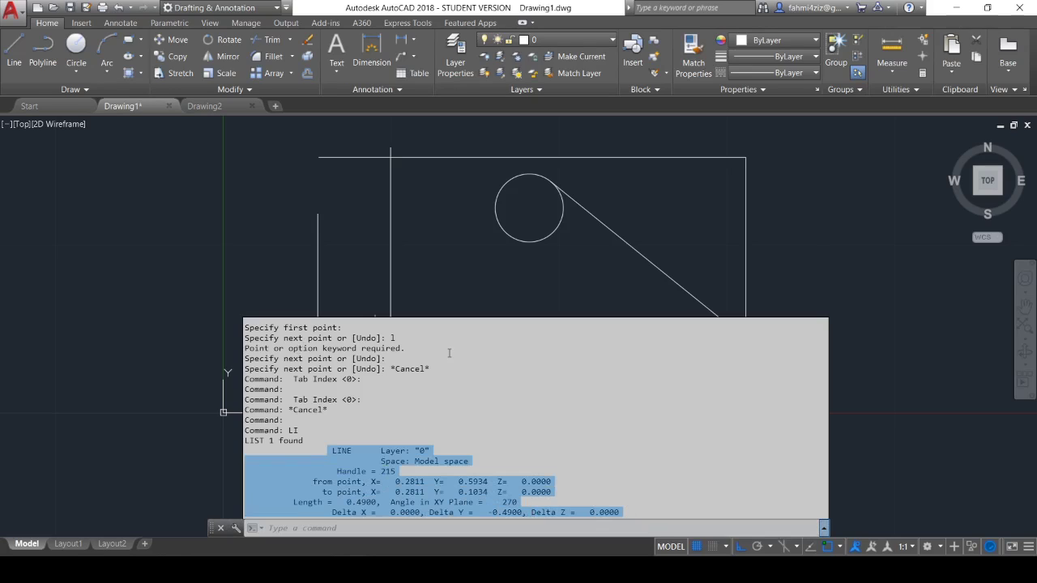
{"action": "key", "text": "Escape"}
{"action": "type", "text": "l"}
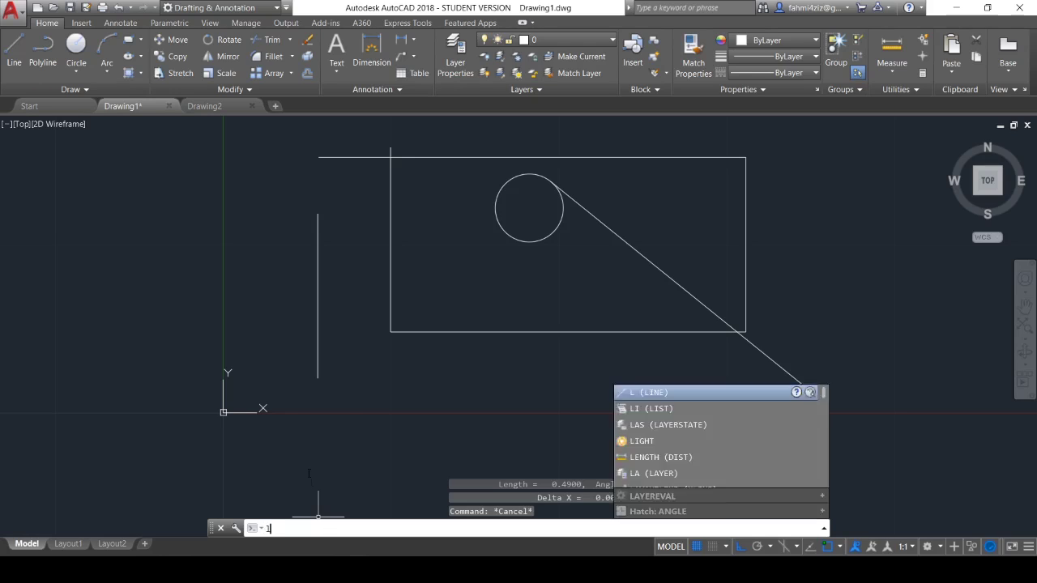
- Draw a horizontal line beneath the rectangle
{"action": "key", "text": "Return"}
{"action": "left_click", "coordinate": [362, 402]}
{"action": "left_click", "coordinate": [645, 388]}
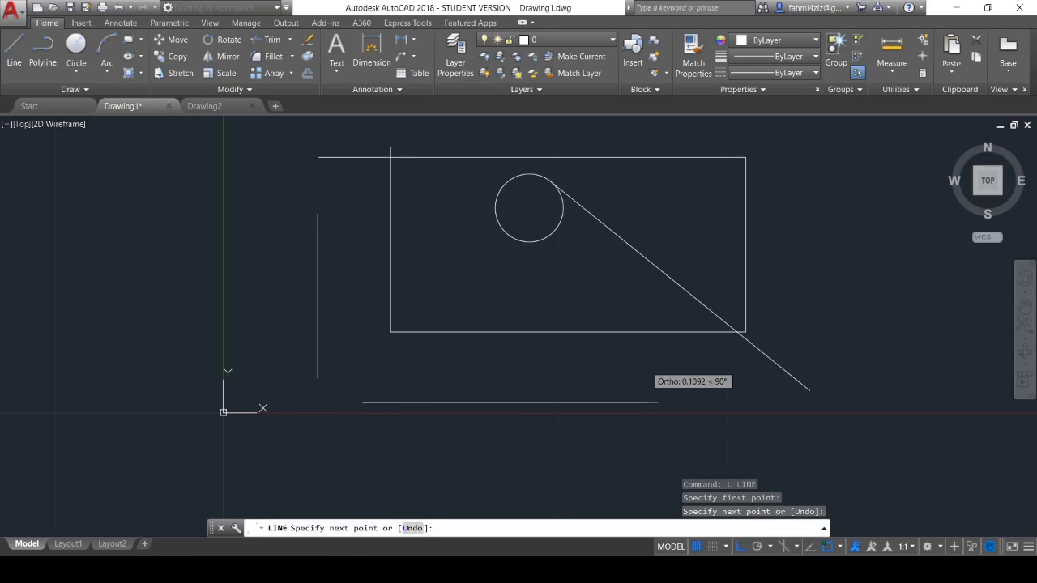
{"action": "key", "text": "Escape"}
- Start a circle with C, placing its centre at the far left
{"action": "type", "text": "c"}
{"action": "key", "text": "Return"}
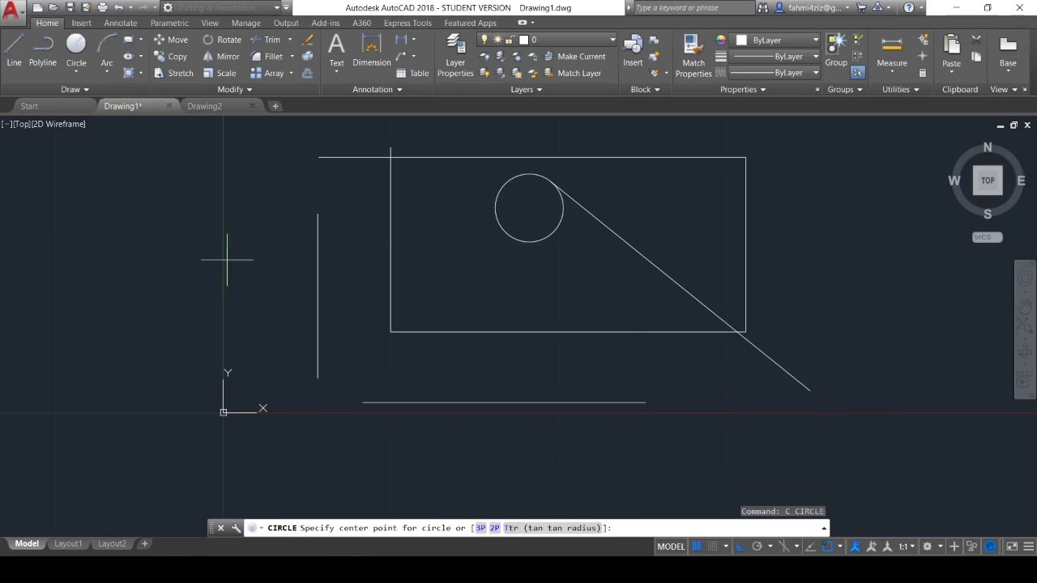
{"action": "left_click", "coordinate": [172, 230]}
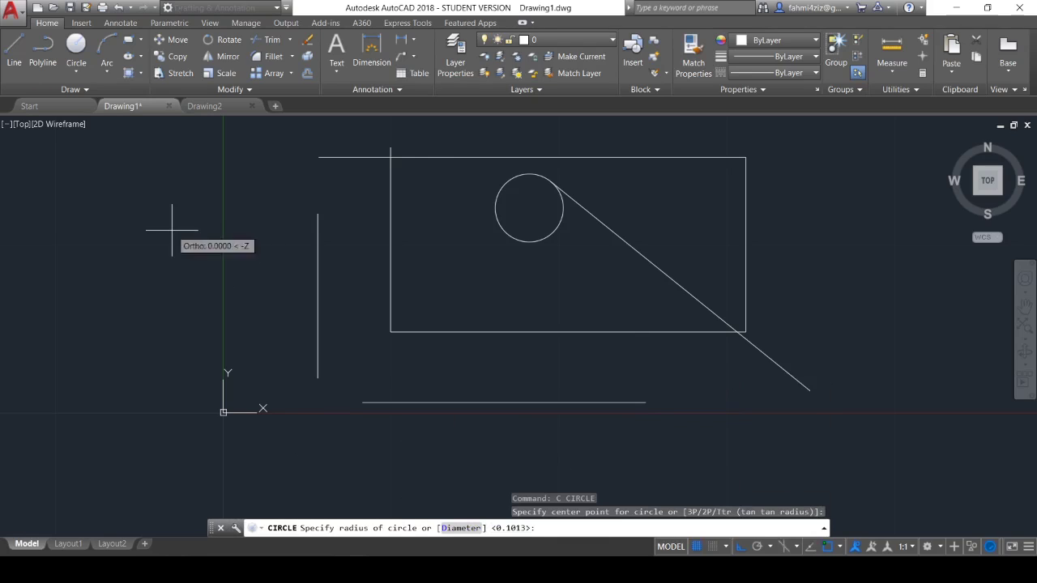
- Set the far-left circle's radius, then launch TRIM with TR
{"action": "left_click", "coordinate": [215, 295]}
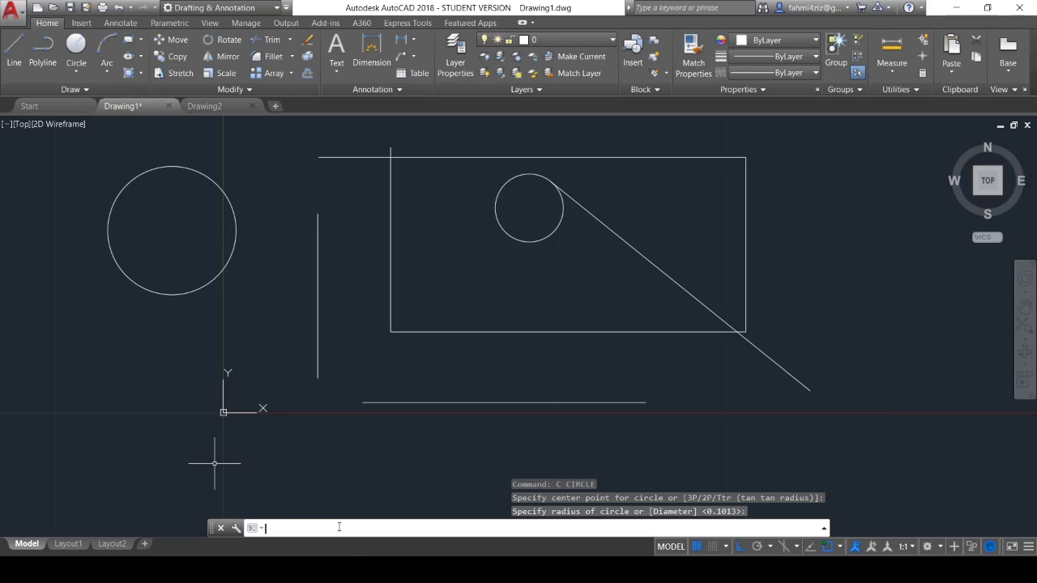
{"action": "type", "text": "tr"}
{"action": "key", "text": "Return"}
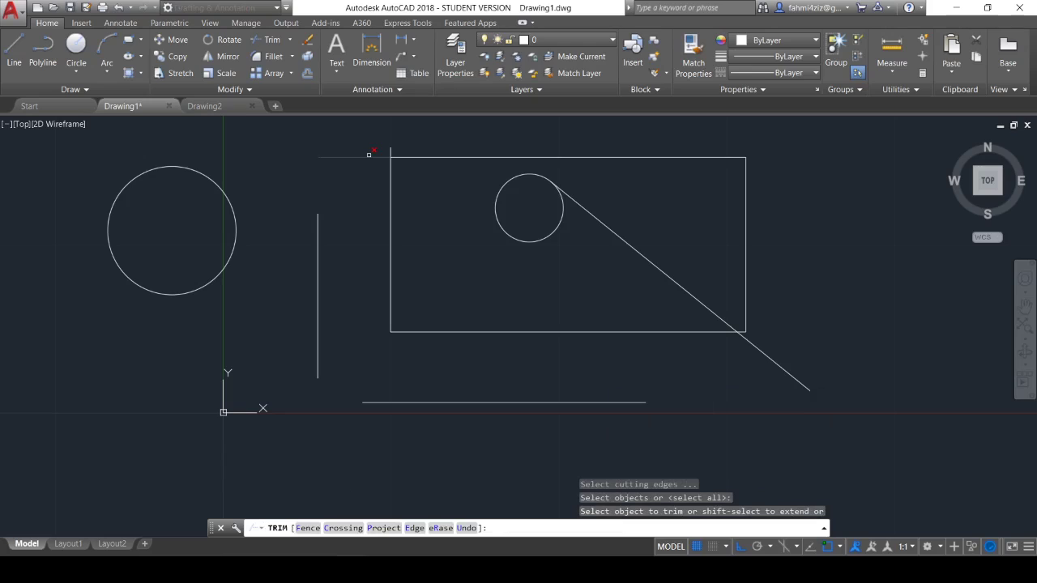
- Trim the top edge's left overhang and the diagonal's portion inside the rectangle
{"action": "left_click", "coordinate": [368, 155]}
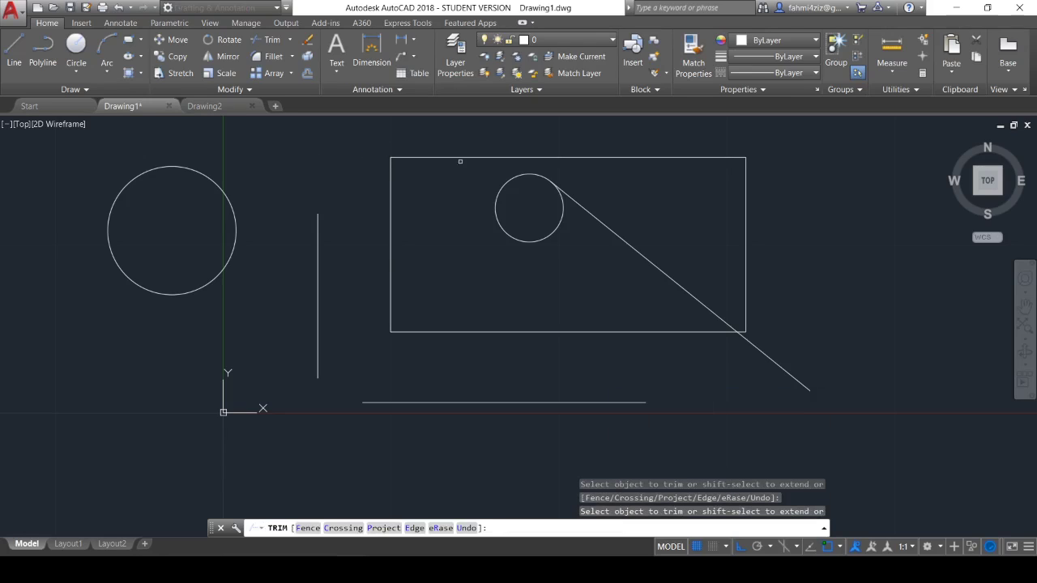
{"action": "left_click", "coordinate": [552, 187]}
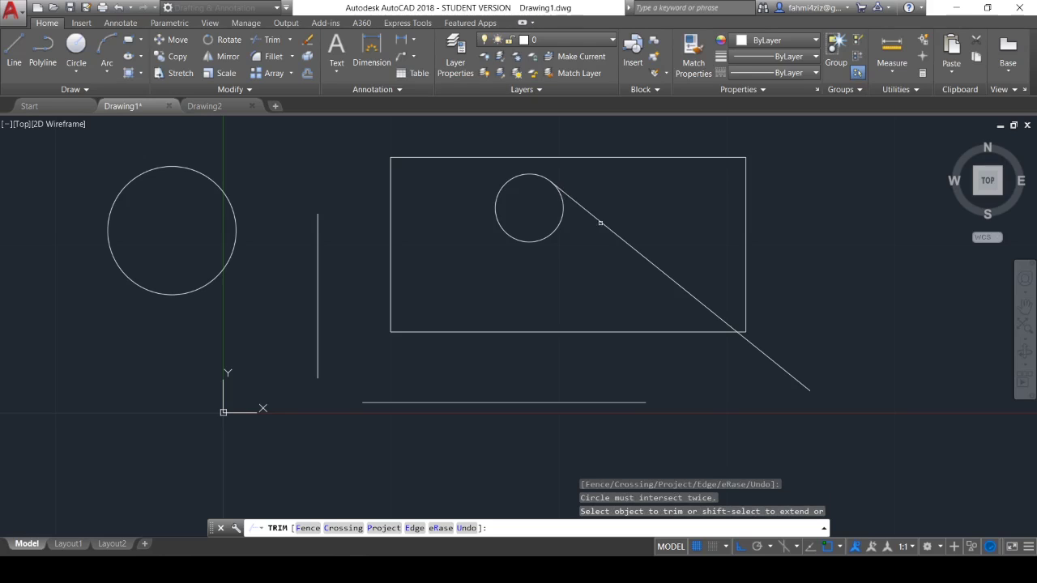
{"action": "left_click", "coordinate": [720, 317]}
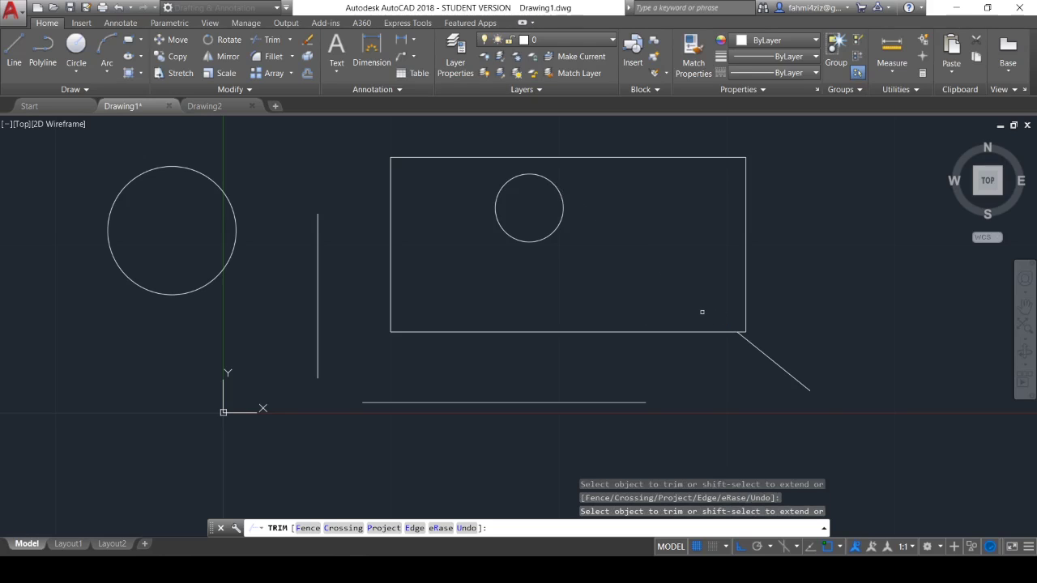
{"action": "left_click", "coordinate": [664, 326]}
{"action": "key", "text": "Escape"}
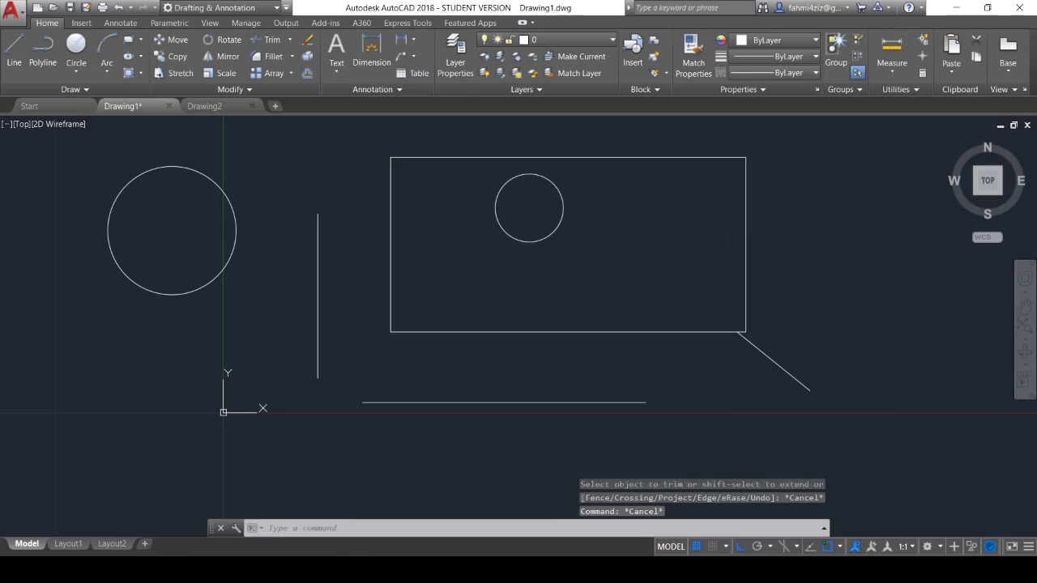
{"action": "key", "text": "Escape"}
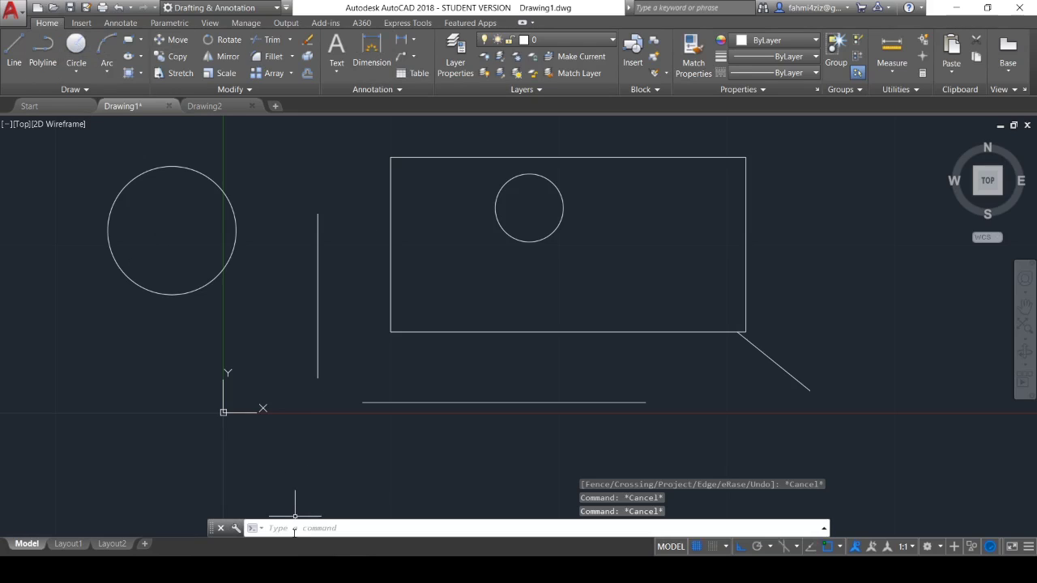
- Cancel any pending command and run COMMANDLINE to raise the close-window confirmation
{"action": "key", "text": "Escape"}
{"action": "type", "text": "COMMANDbar"}
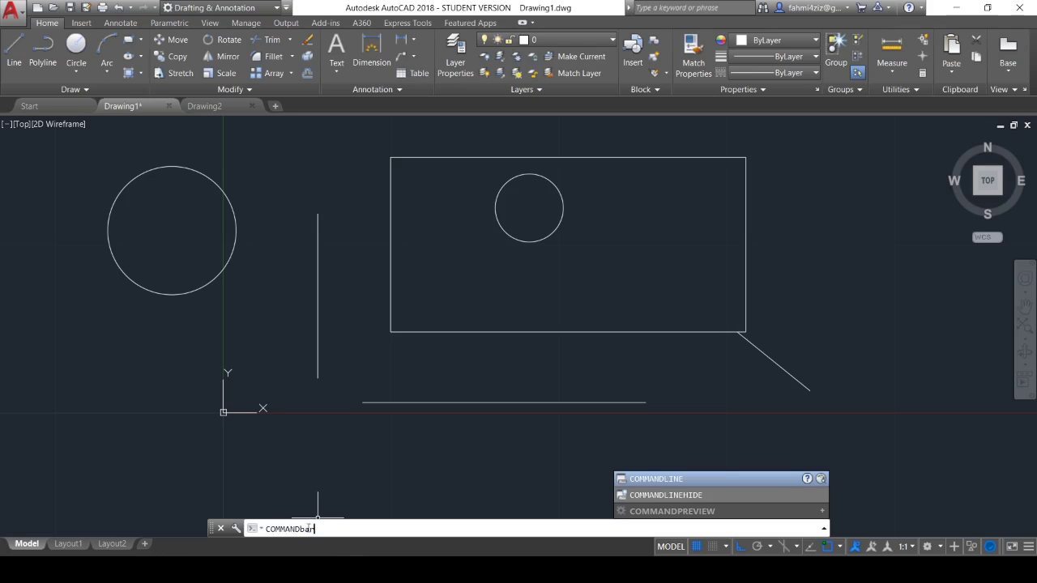
{"action": "key", "text": "Return"}
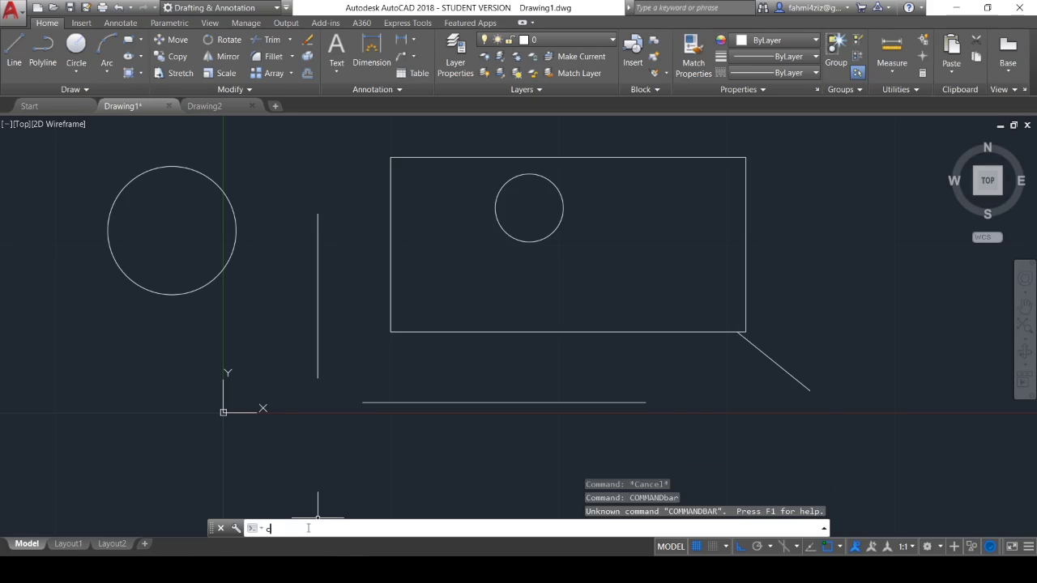
{"action": "type", "text": "li"}
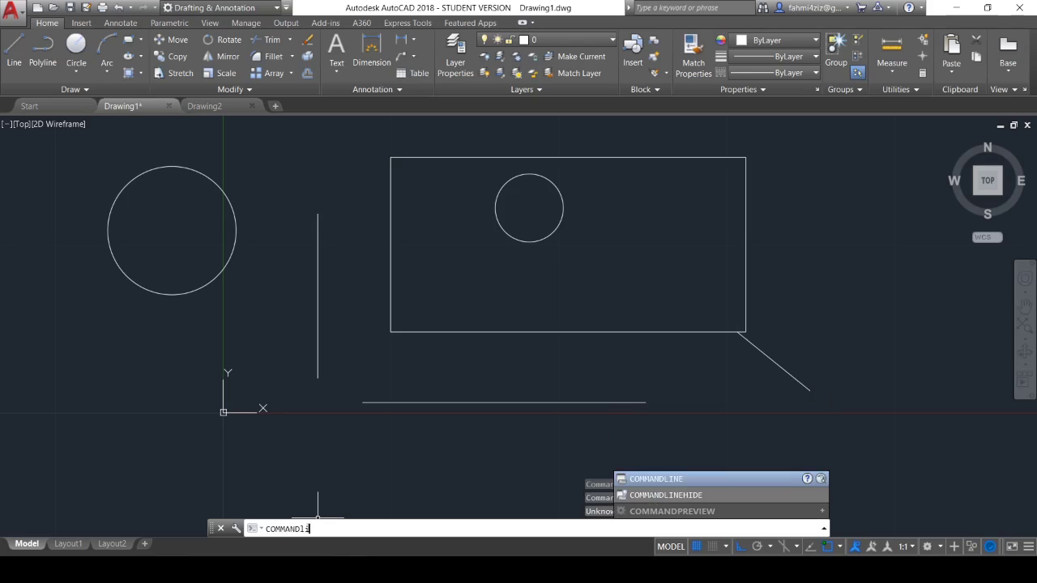
{"action": "key", "text": "Return"}
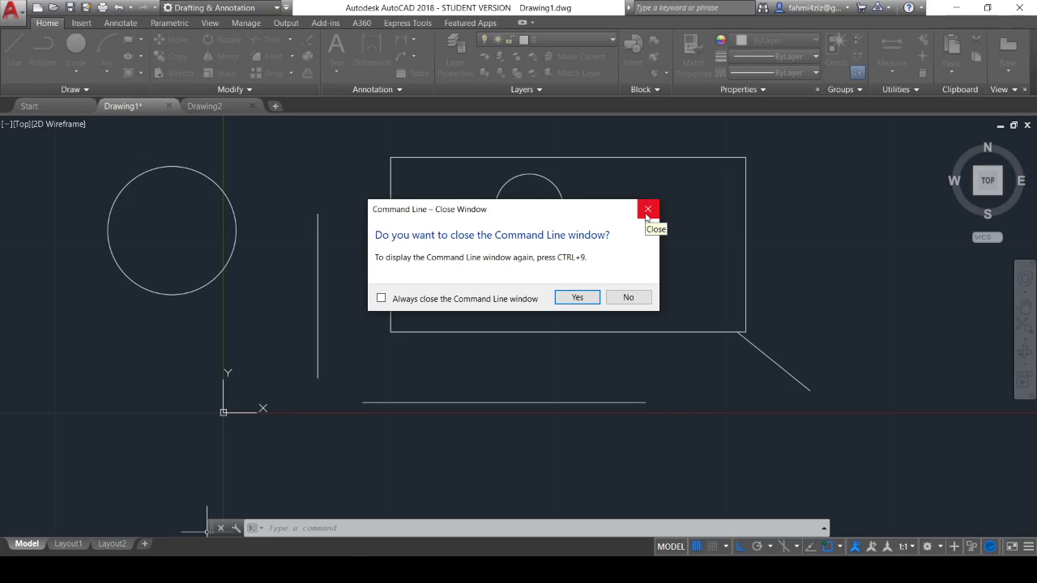
- Answer No so the Command Line window stays open
{"action": "left_click", "coordinate": [647, 210]}
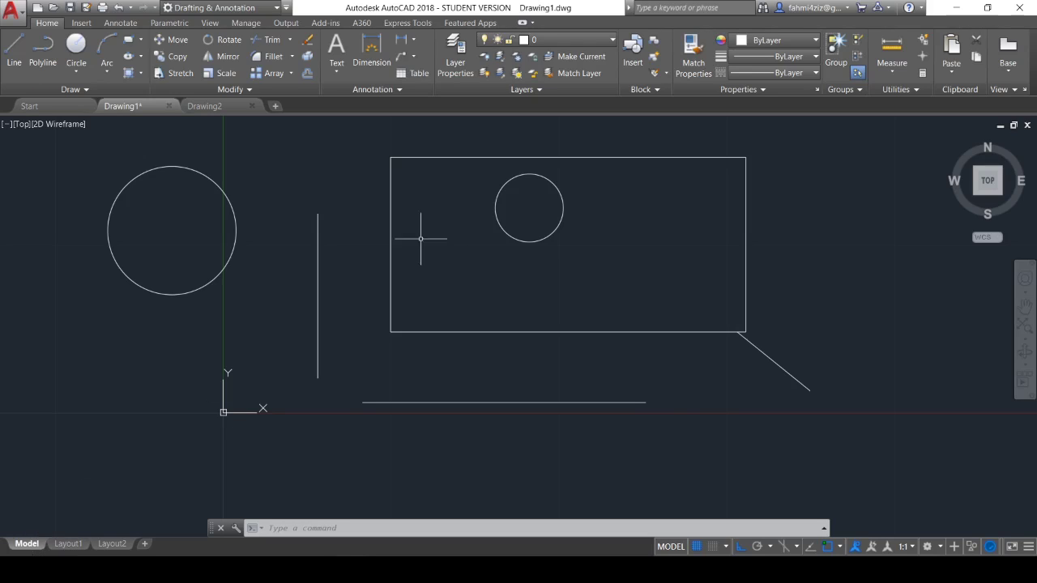
- Pan to empty space above the sketch and draw a first circle there
{"action": "scroll", "coordinate": [416, 271], "scroll_direction": "down", "scroll_amount": 8}
{"action": "mouse_move", "coordinate": [481, 245]}
{"action": "middle_mouse_down"}
{"action": "mouse_move", "coordinate": [540, 243]}
{"action": "mouse_move", "coordinate": [331, 360]}
{"action": "middle_mouse_up"}
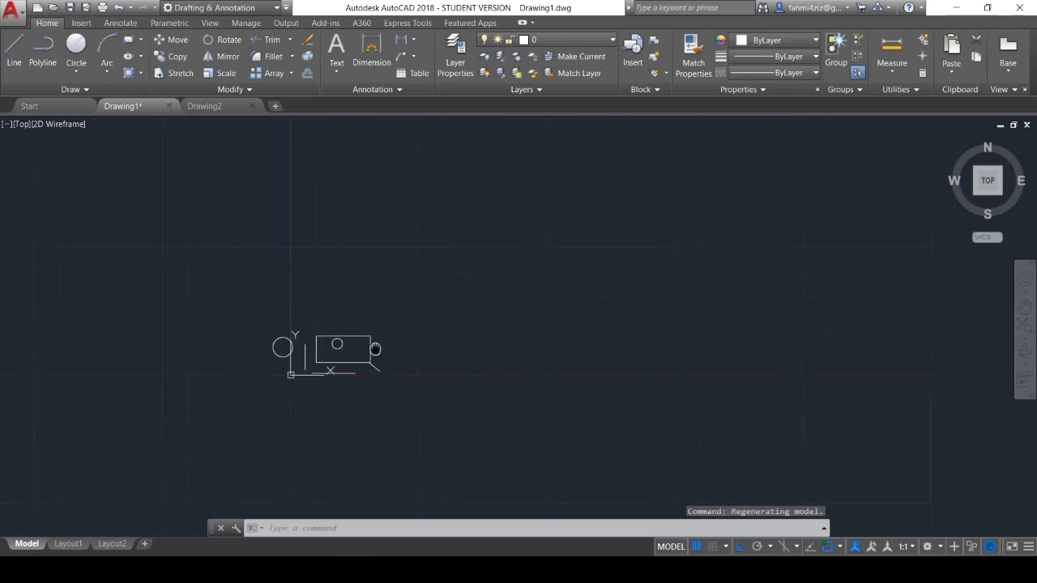
{"action": "key", "text": "ctrl+9"}
{"action": "key", "text": "Escape"}
{"action": "type", "text": "c"}
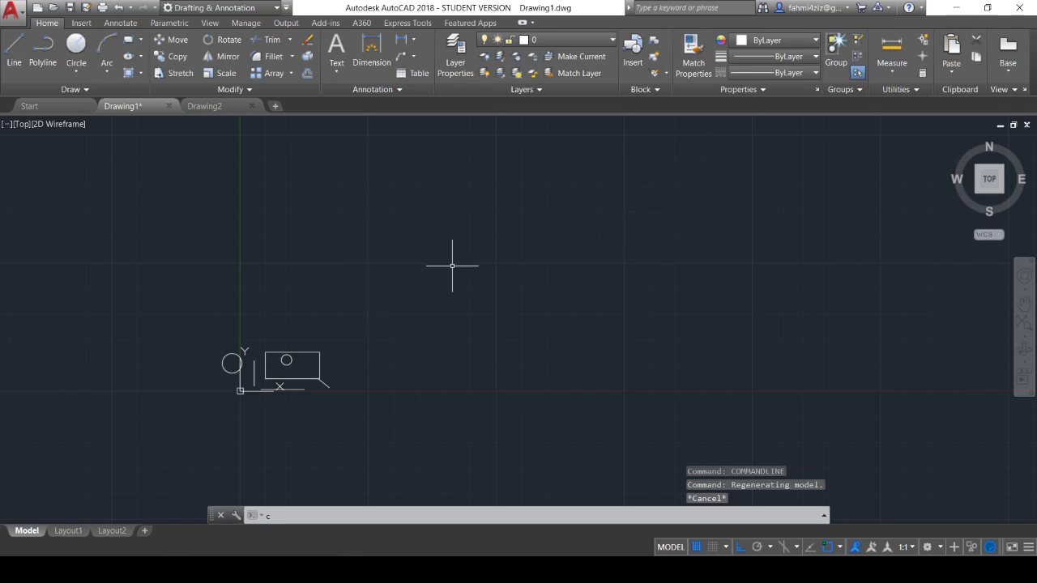
{"action": "key", "text": "Return"}
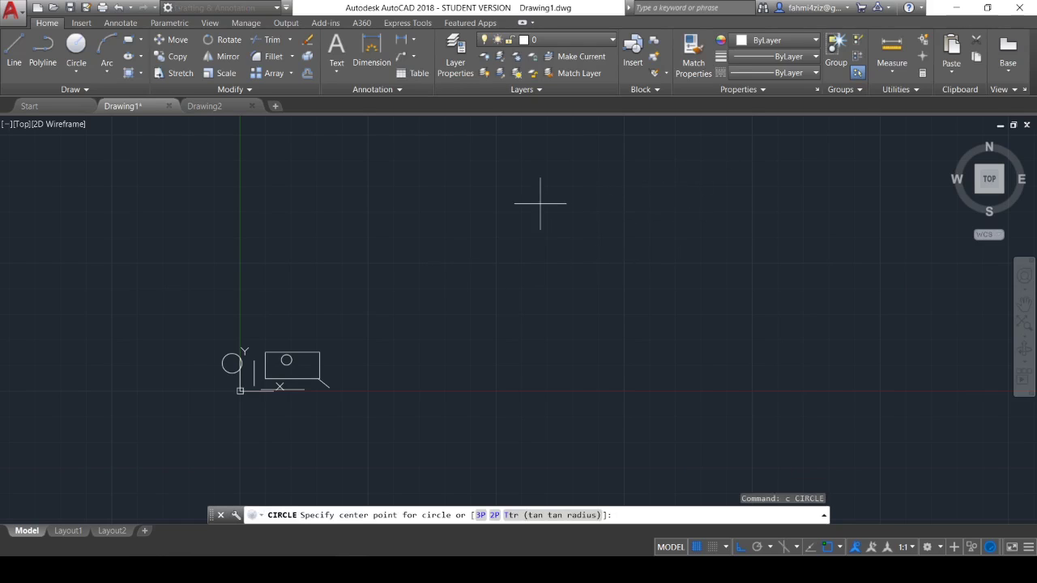
{"action": "left_click", "coordinate": [540, 203]}
{"action": "left_click", "coordinate": [596, 241]}
- Draw two more circles overlapping the first to complete a three-circle group
{"action": "type", "text": "c"}
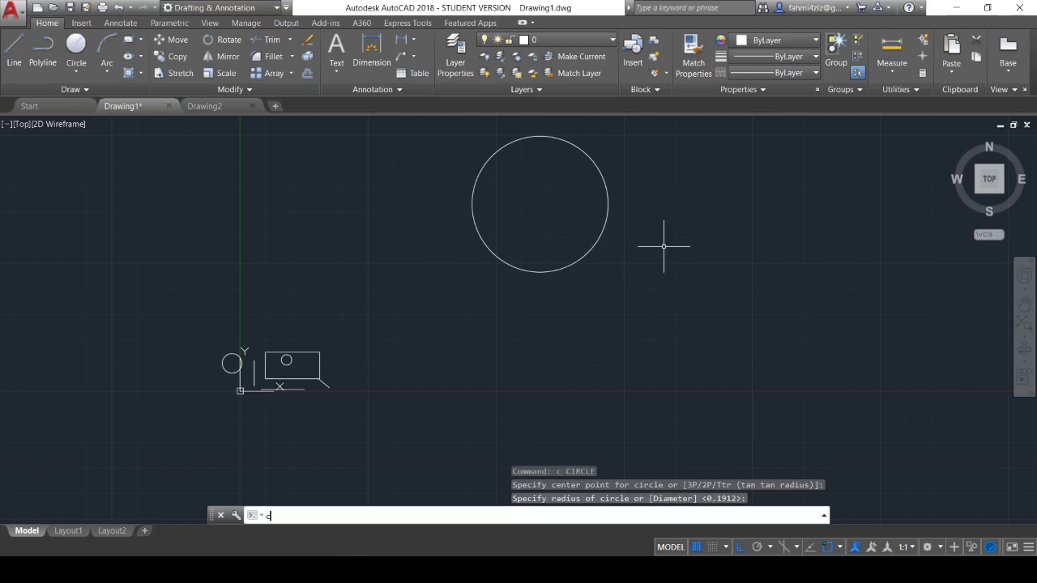
{"action": "key", "text": "Return"}
{"action": "left_click", "coordinate": [592, 203]}
{"action": "left_click", "coordinate": [642, 252]}
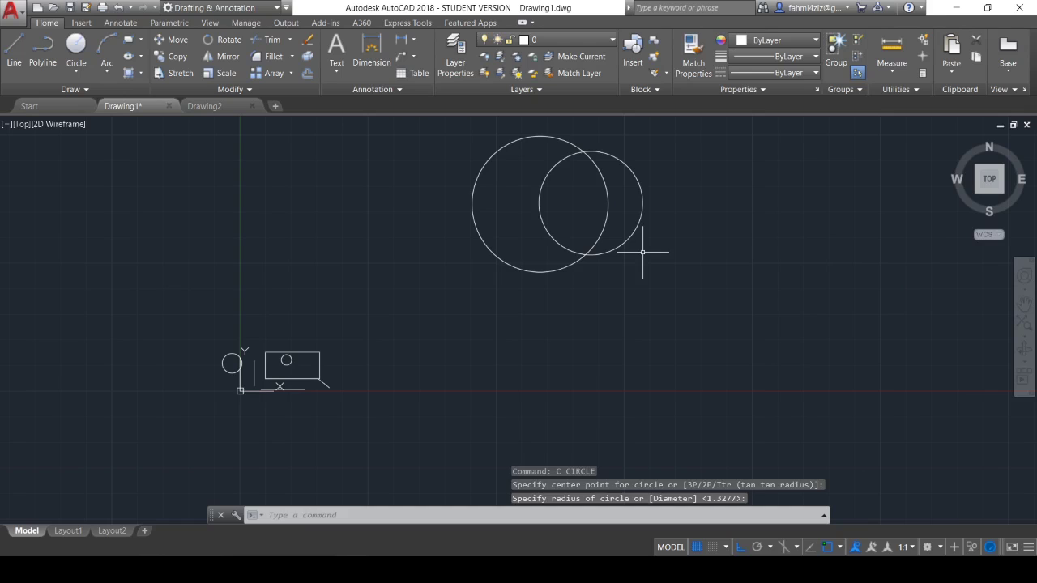
{"action": "key", "text": "Return"}
{"action": "left_click", "coordinate": [591, 201]}
{"action": "left_click", "coordinate": [640, 245]}
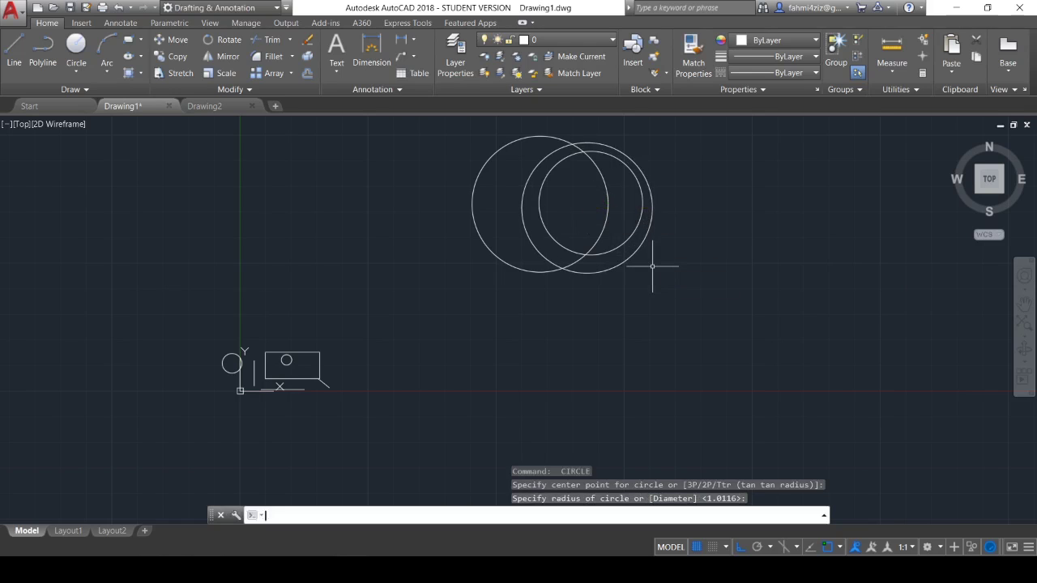
{"action": "key", "text": "Return"}
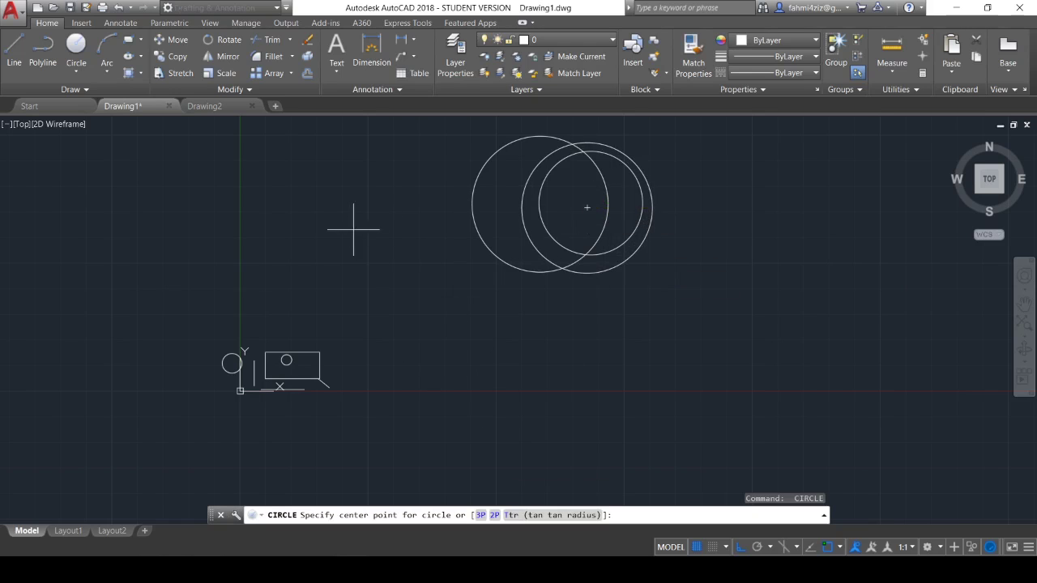
{"action": "middle_click_drag", "start_coordinate": [352, 225], "coordinate": [705, 316]}
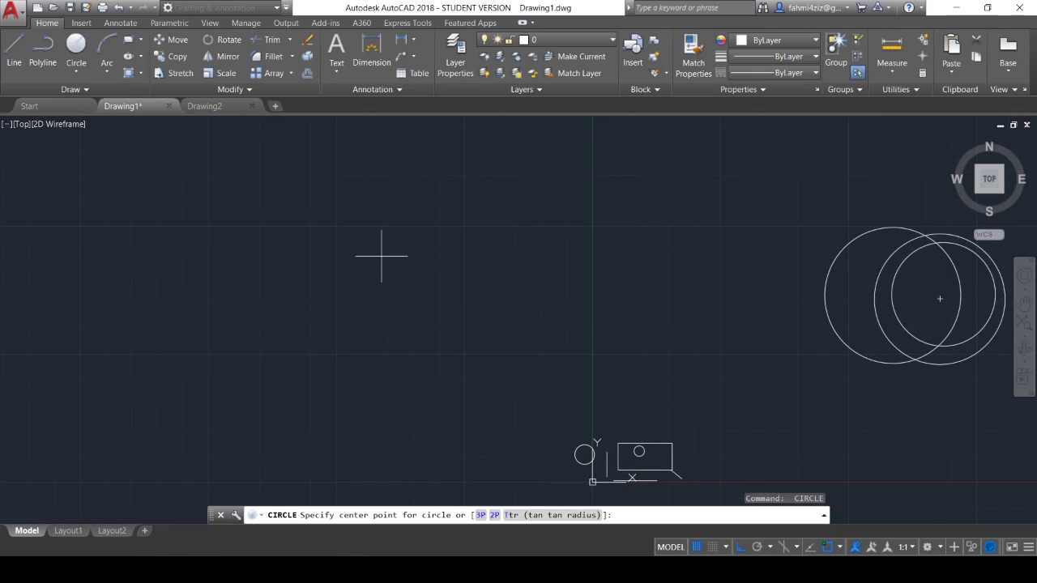
- Draw a second group on the left inside a large outer circle, then centre both groups
{"action": "key", "text": "Return"}
{"action": "left_click", "coordinate": [324, 220]}
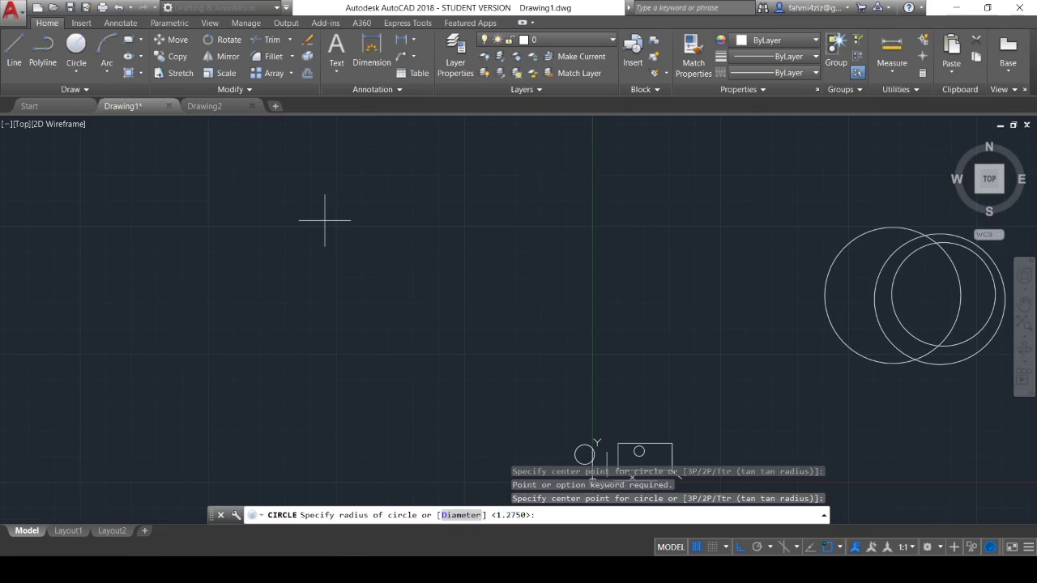
{"action": "left_click", "coordinate": [396, 269]}
{"action": "key", "text": "Return"}
{"action": "left_click", "coordinate": [330, 220]}
{"action": "left_click", "coordinate": [452, 284]}
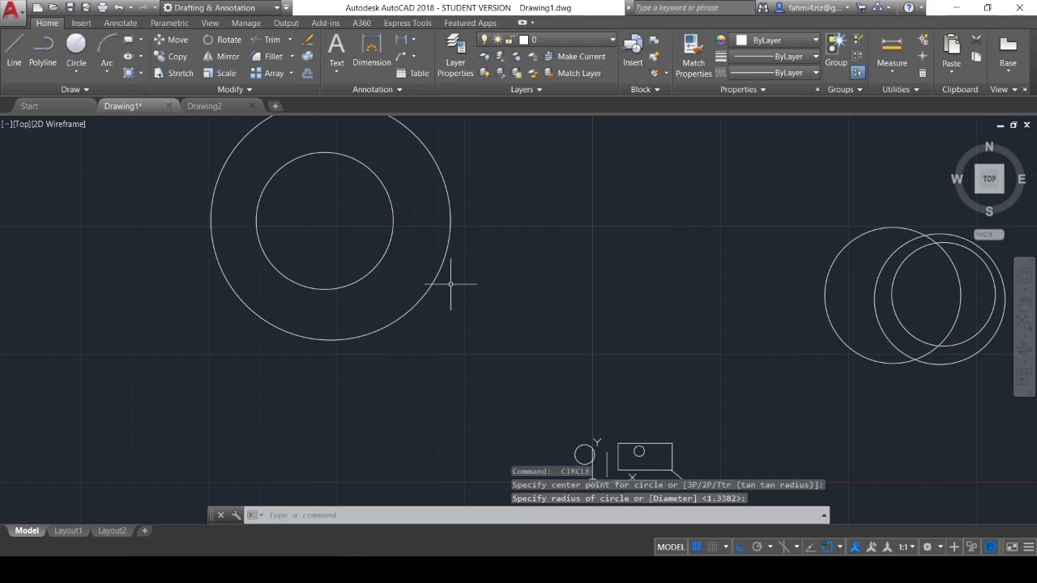
{"action": "key", "text": "Return"}
{"action": "left_click", "coordinate": [344, 237]}
{"action": "key", "text": "Escape"}
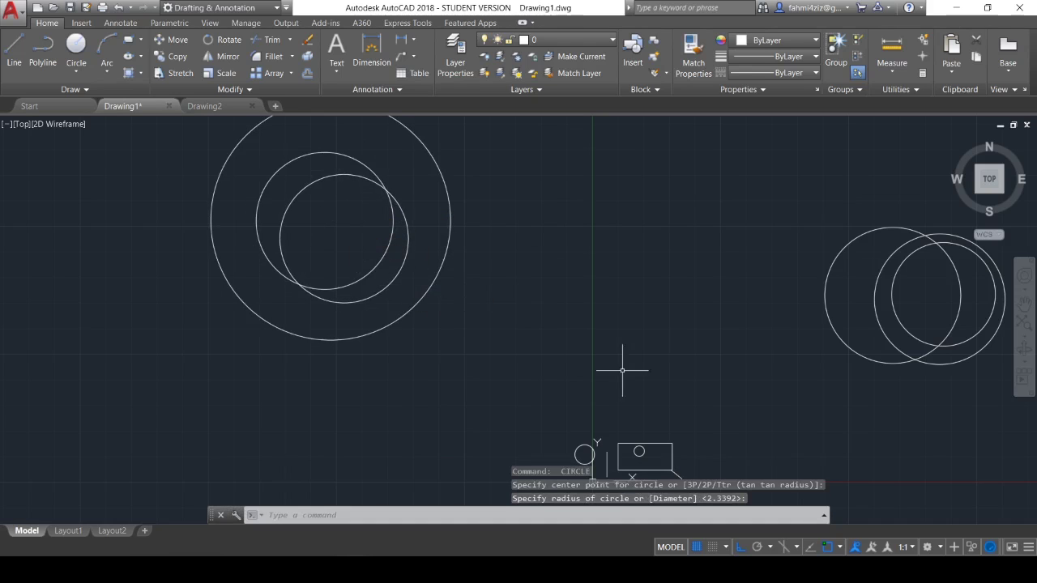
{"action": "scroll", "coordinate": [666, 335], "scroll_direction": "down", "scroll_amount": 3}
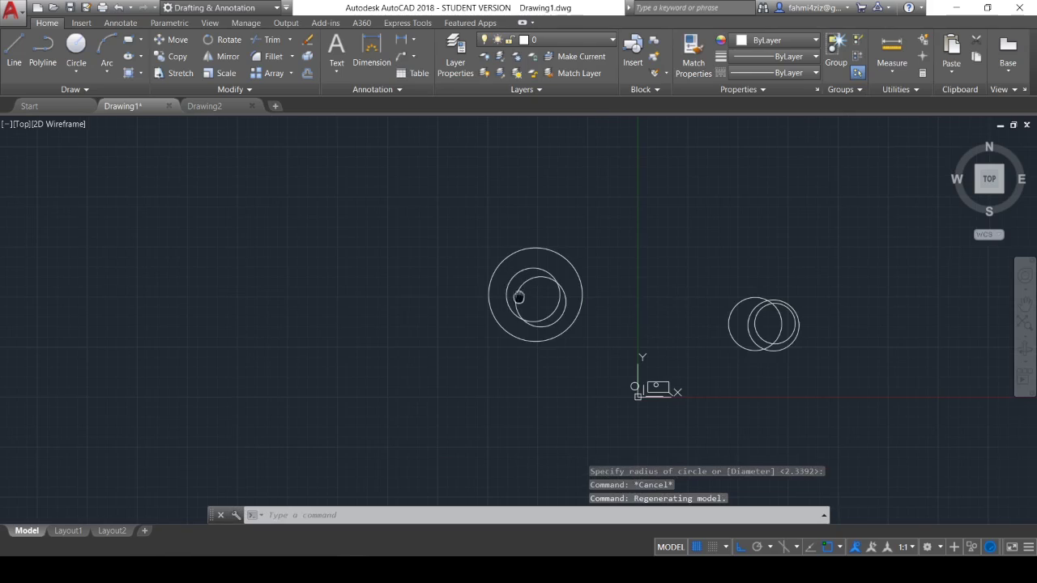
{"action": "middle_click_drag", "start_coordinate": [666, 316], "coordinate": [496, 256]}
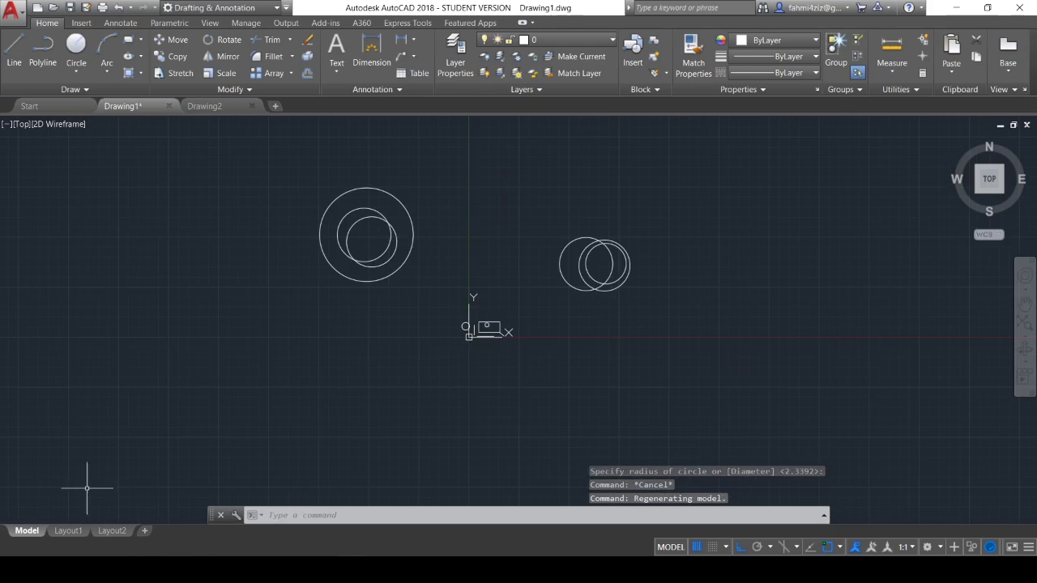
- Frame the original sketch in the Layout1 viewport, turn the grid off, and return to paper space
{"action": "left_click", "coordinate": [75, 533]}
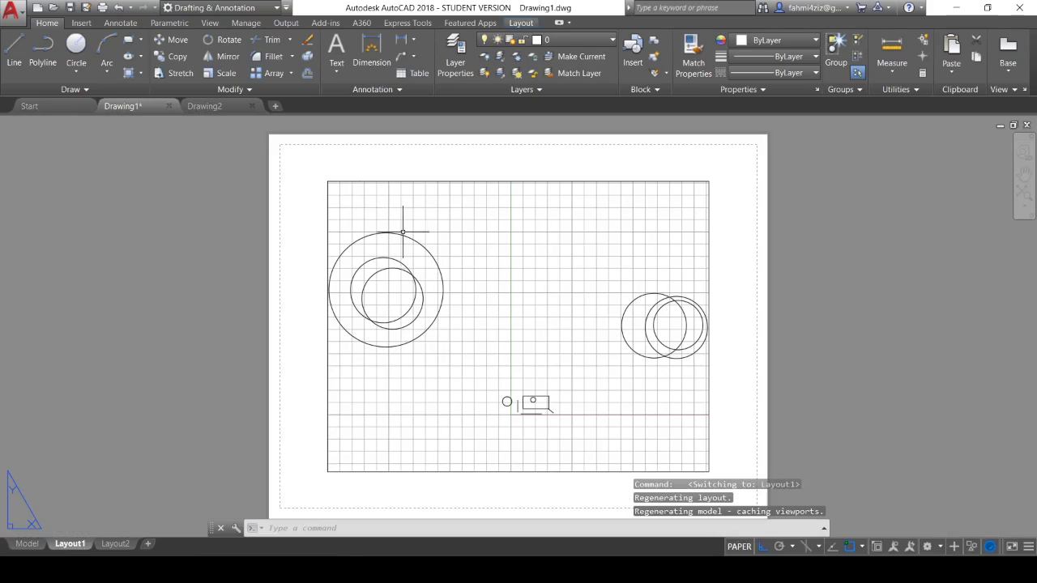
{"action": "left_click", "coordinate": [537, 227]}
{"action": "double_click", "coordinate": [537, 239]}
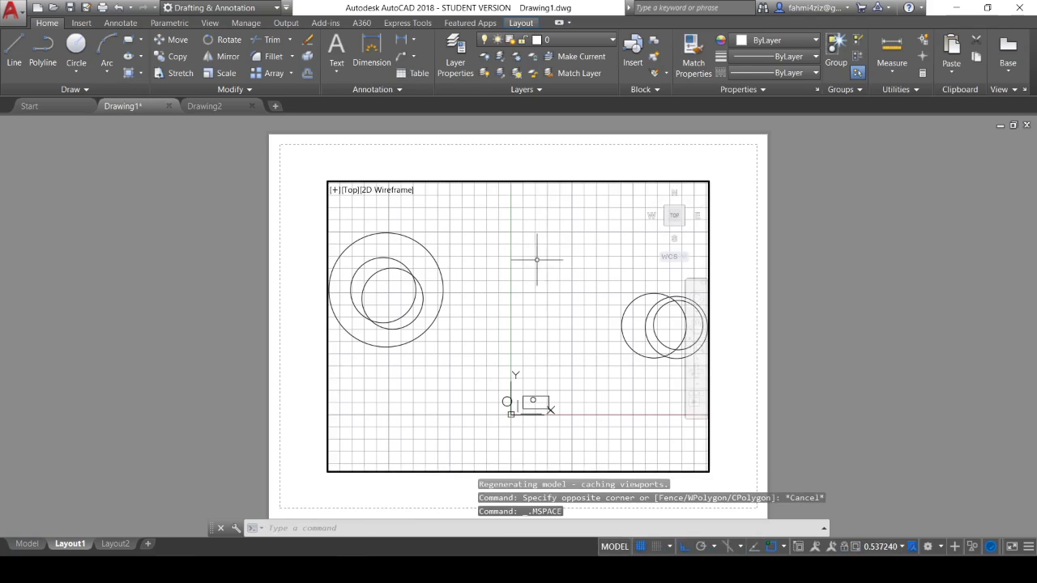
{"action": "scroll", "coordinate": [529, 287], "scroll_direction": "up", "scroll_amount": 3}
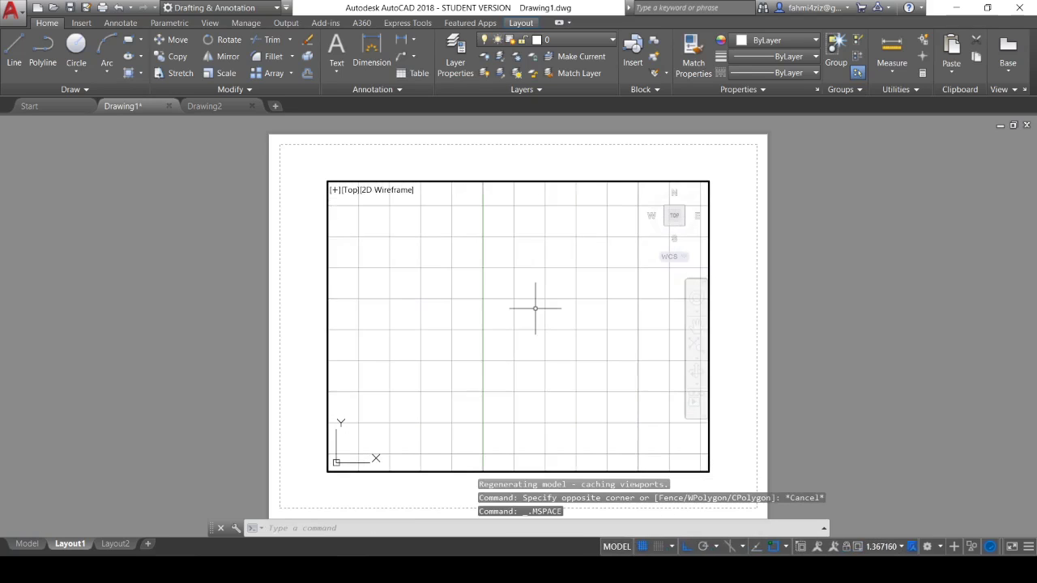
{"action": "scroll", "coordinate": [342, 343], "scroll_direction": "up", "scroll_amount": 1}
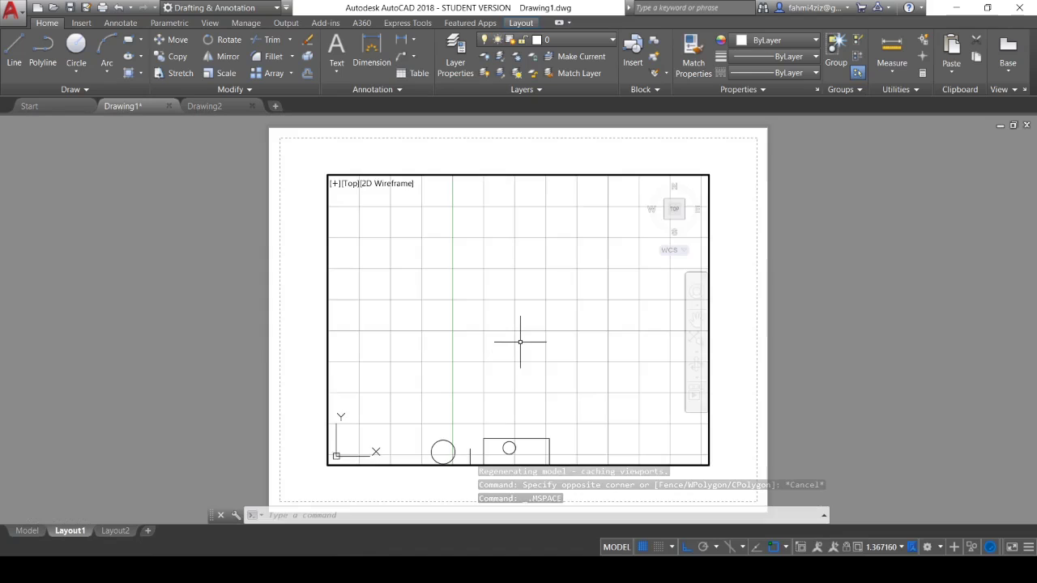
{"action": "middle_click_drag", "start_coordinate": [521, 342], "coordinate": [516, 266]}
{"action": "scroll", "coordinate": [516, 267], "scroll_direction": "up", "scroll_amount": 2}
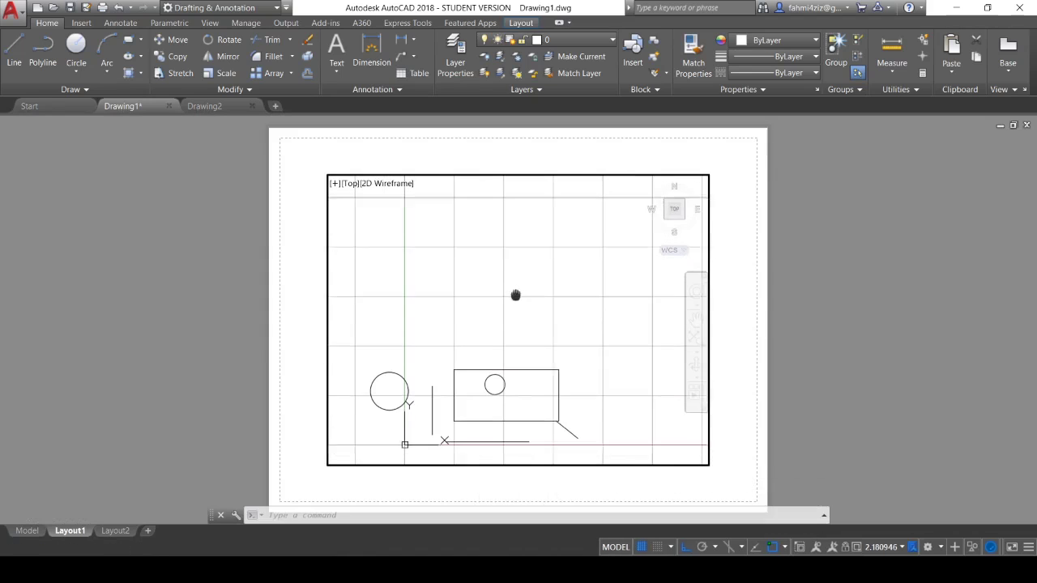
{"action": "mouse_move", "coordinate": [469, 349]}
{"action": "middle_mouse_down"}
{"action": "mouse_move", "coordinate": [477, 263]}
{"action": "mouse_move", "coordinate": [503, 241]}
{"action": "mouse_move", "coordinate": [526, 243]}
{"action": "middle_mouse_up"}
{"action": "scroll", "coordinate": [503, 241], "scroll_direction": "up", "scroll_amount": 2}
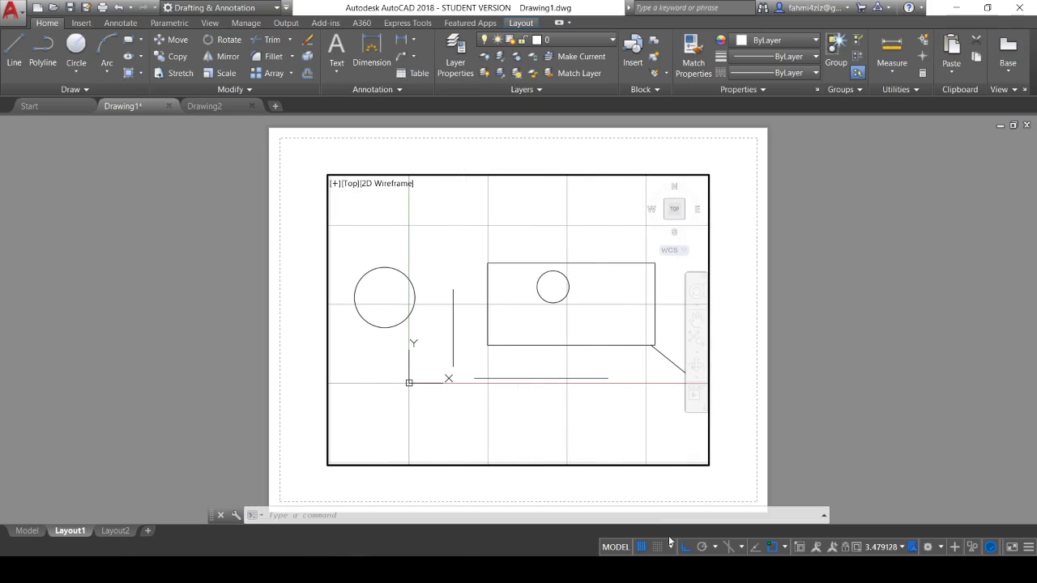
{"action": "left_click", "coordinate": [644, 547]}
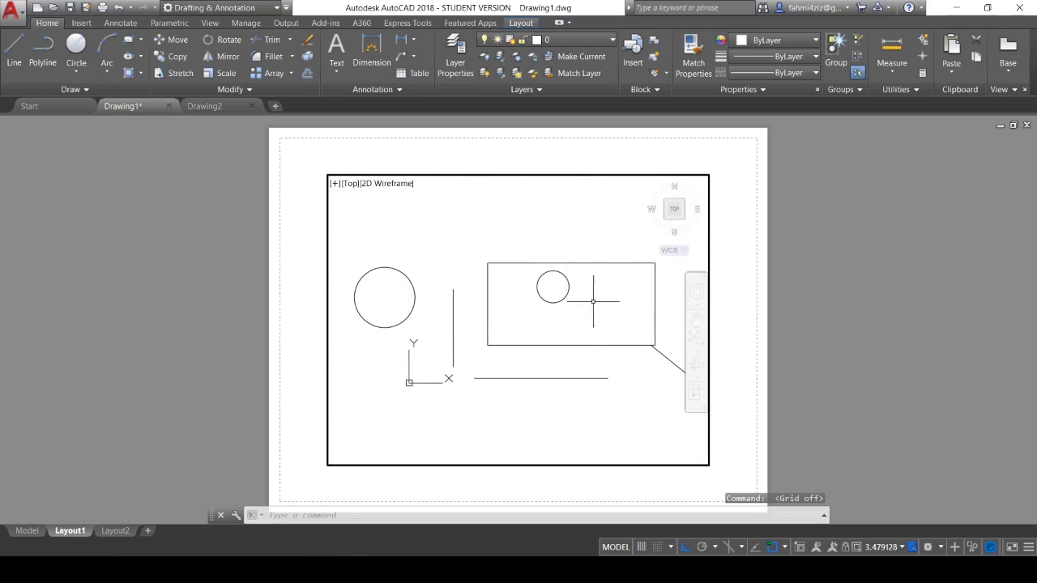
{"action": "double_click", "coordinate": [288, 197]}
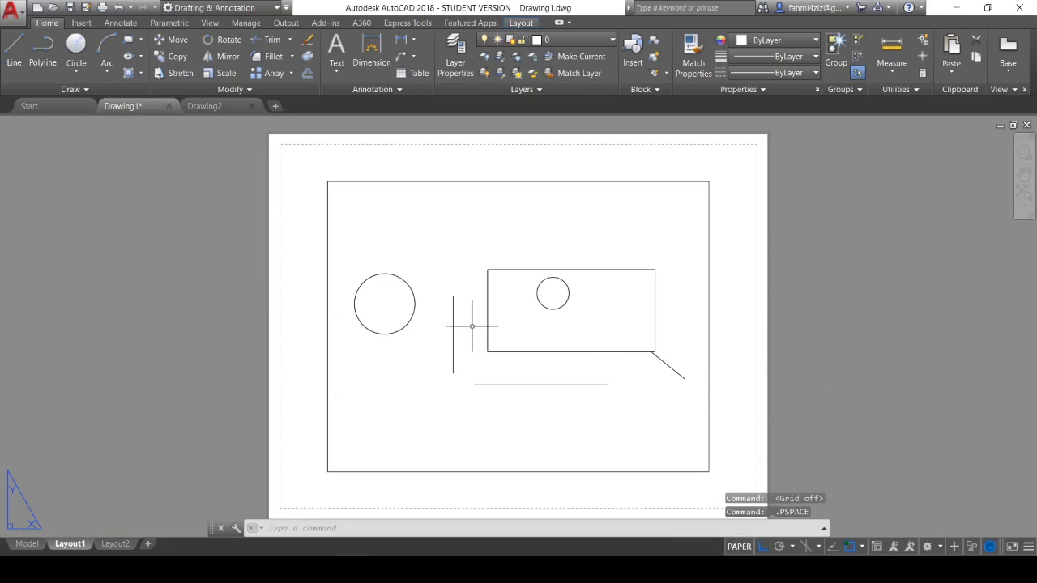
- Switch between the Model and Layout1 tabs, ending in model space
{"action": "left_click", "coordinate": [27, 544]}
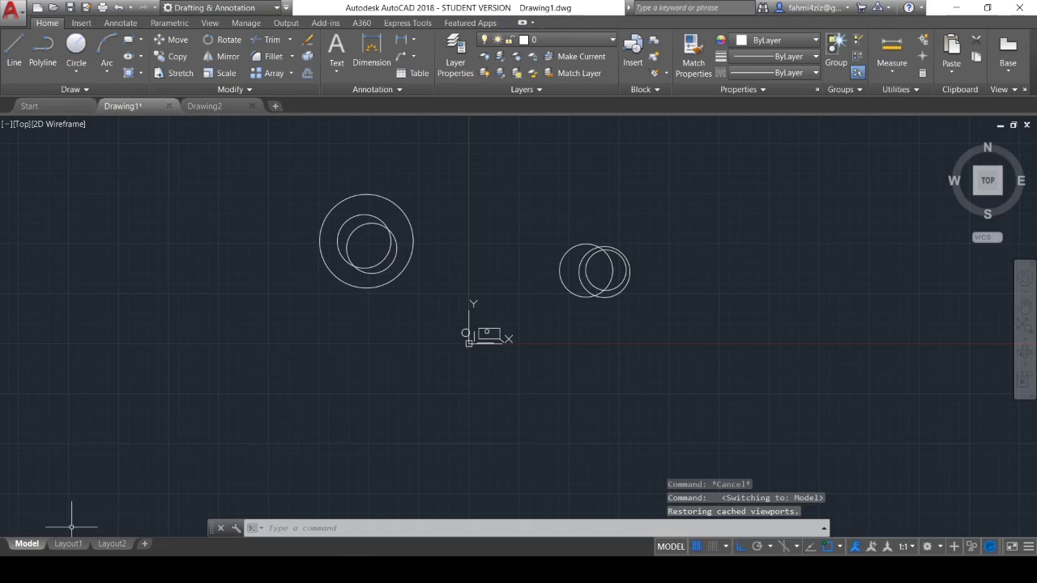
{"action": "left_click", "coordinate": [70, 544]}
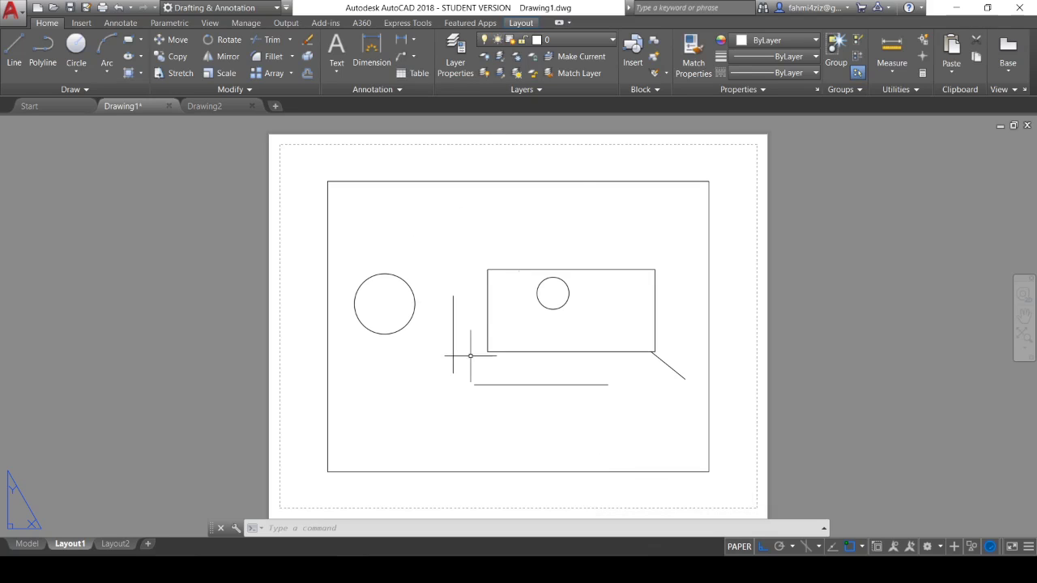
{"action": "left_click", "coordinate": [26, 544]}
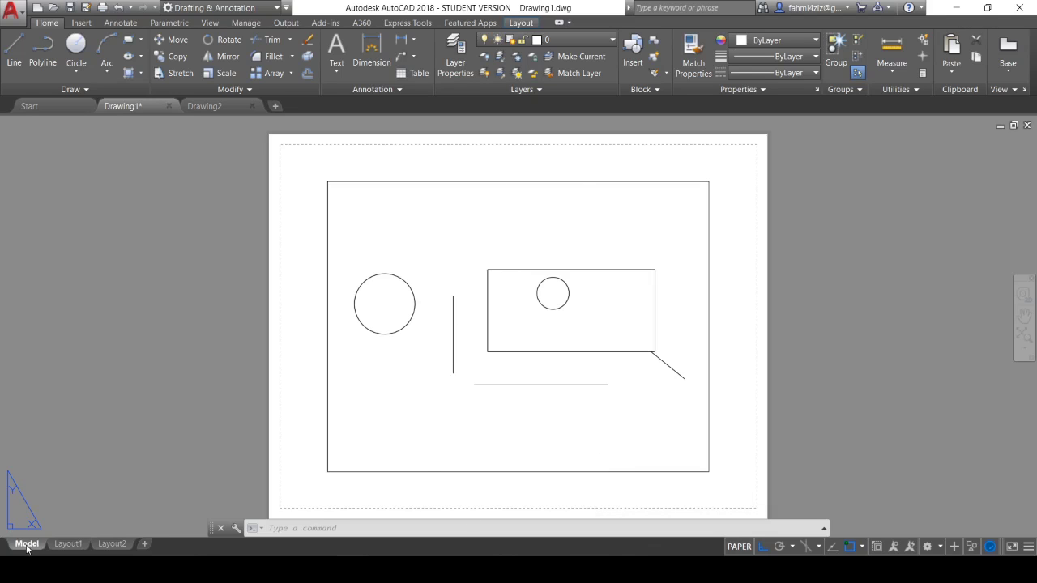